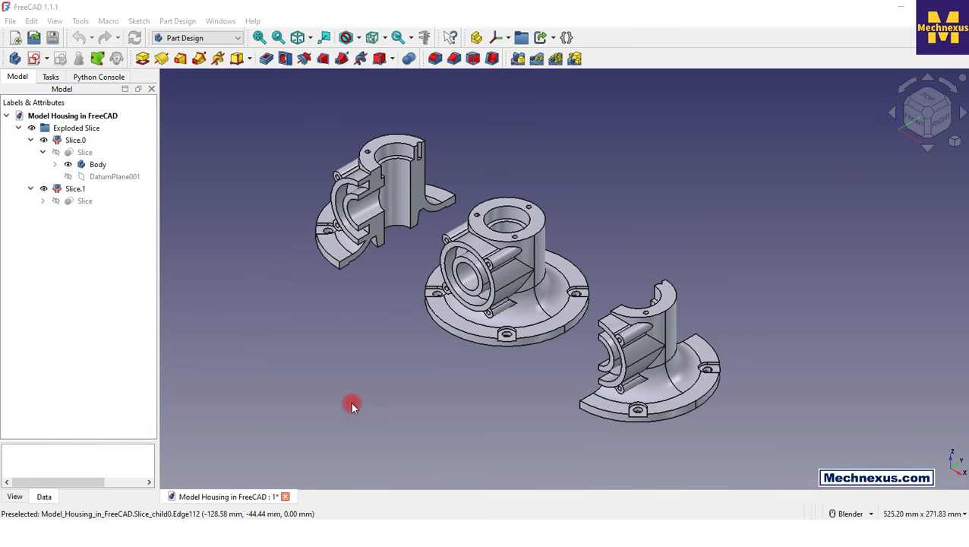
Examine the complete housing body and its two exploded slice halves from several angles, returning to the isometric view
left_click(82, 165)
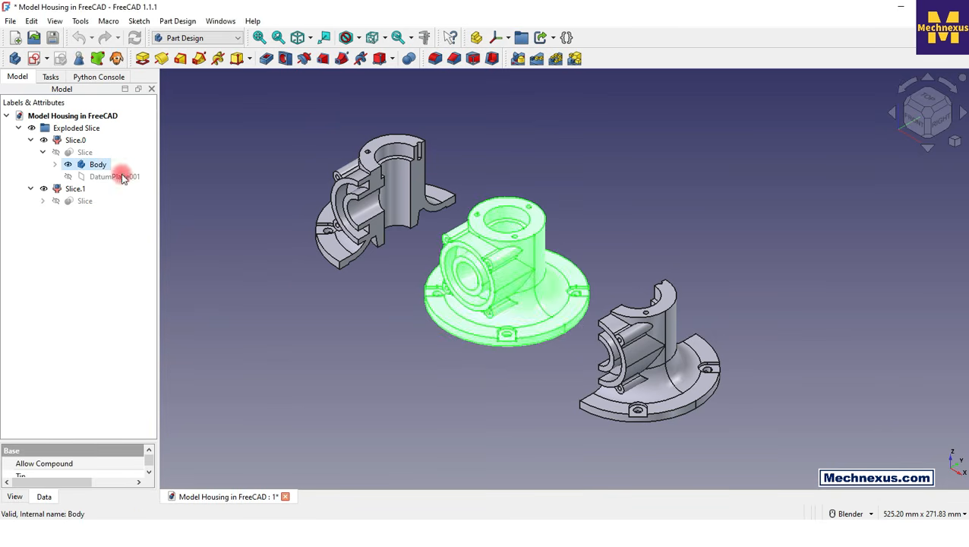
scroll(505, 281, "up", 2)
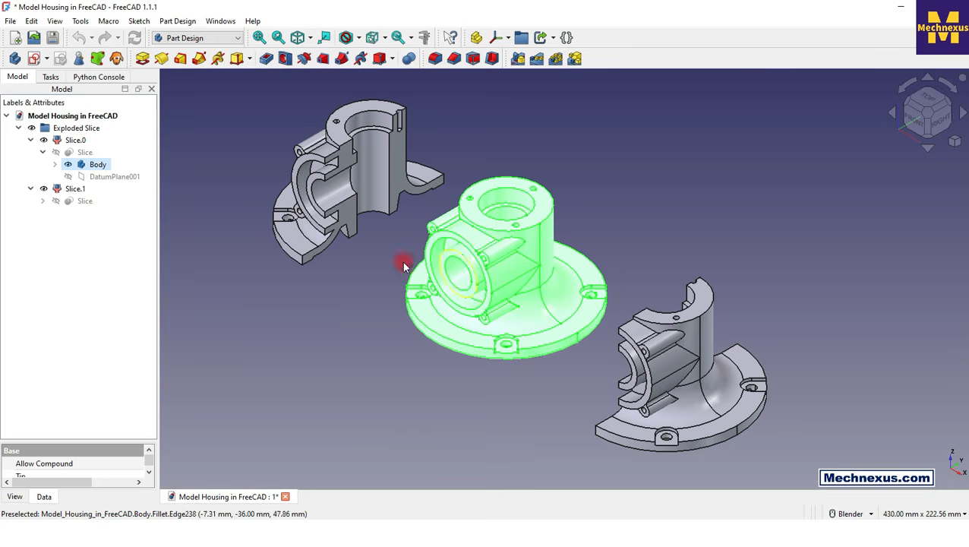
scroll(497, 300, "down", 1)
left_click(339, 331)
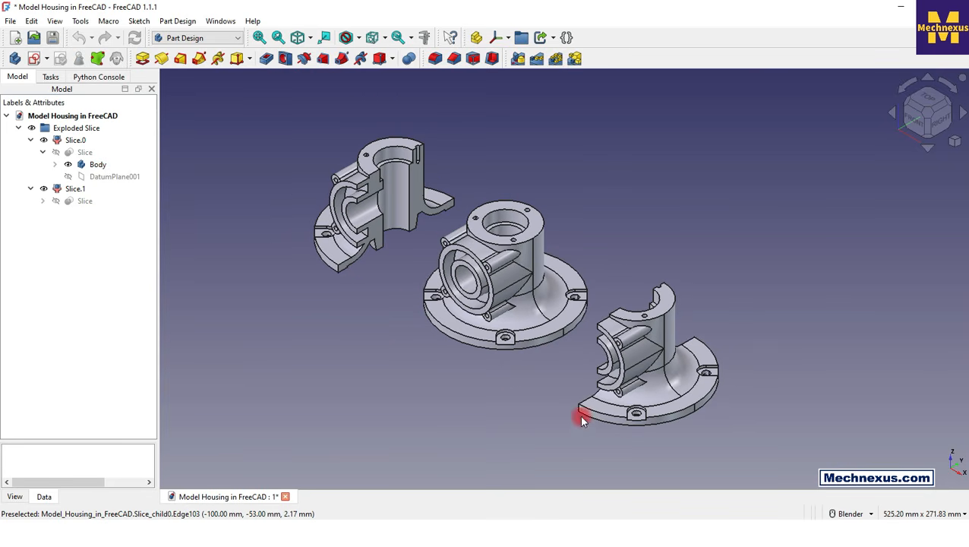
middle_click_drag(604, 441, 799, 310)
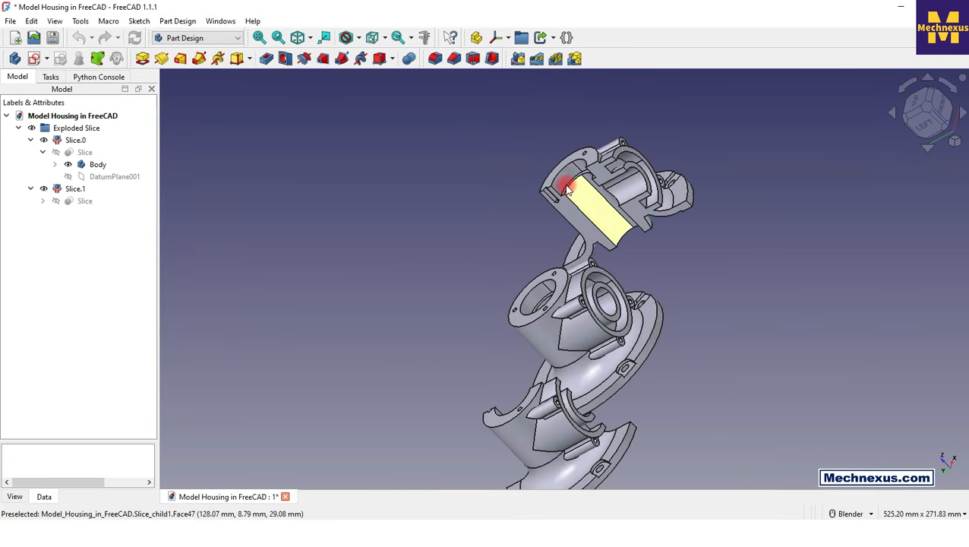
scroll(562, 186, "up", 5)
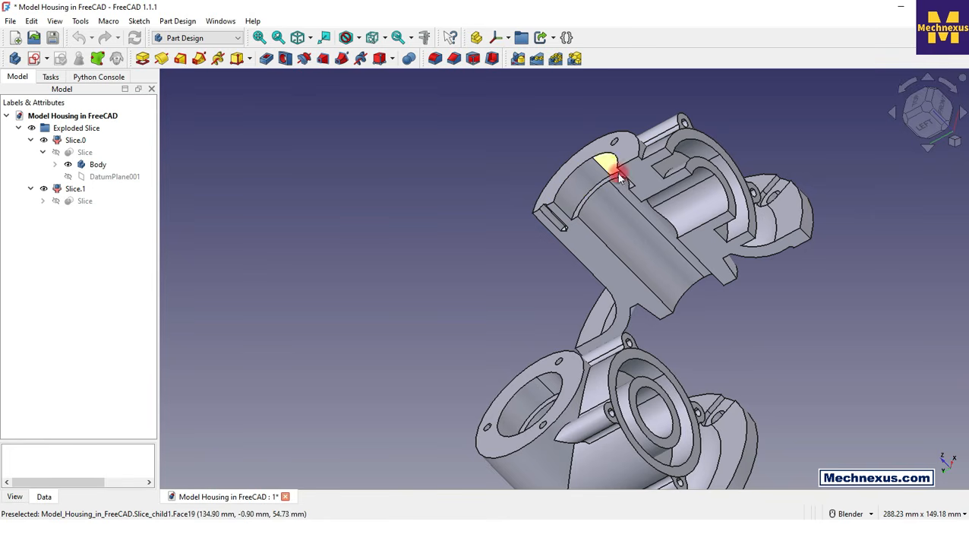
scroll(671, 248, "down", 2)
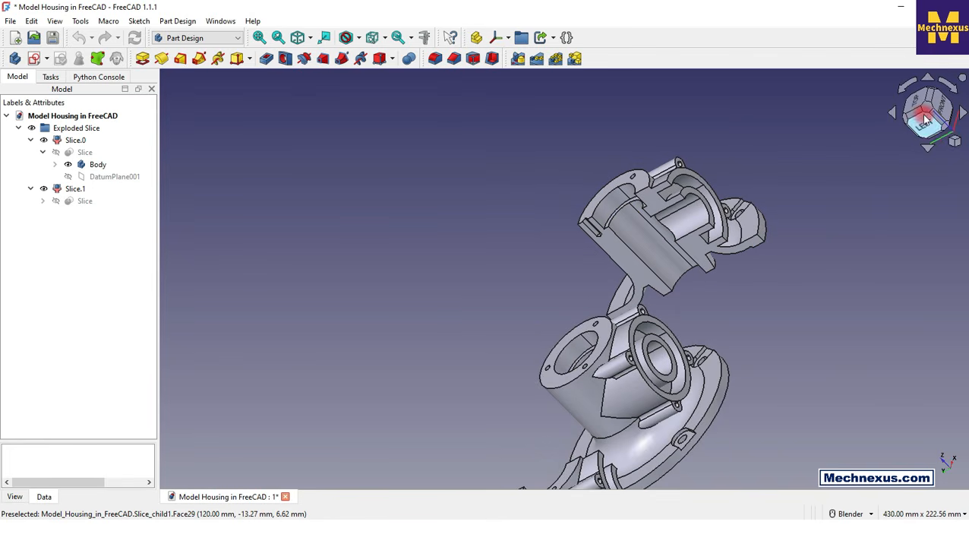
left_click(954, 141)
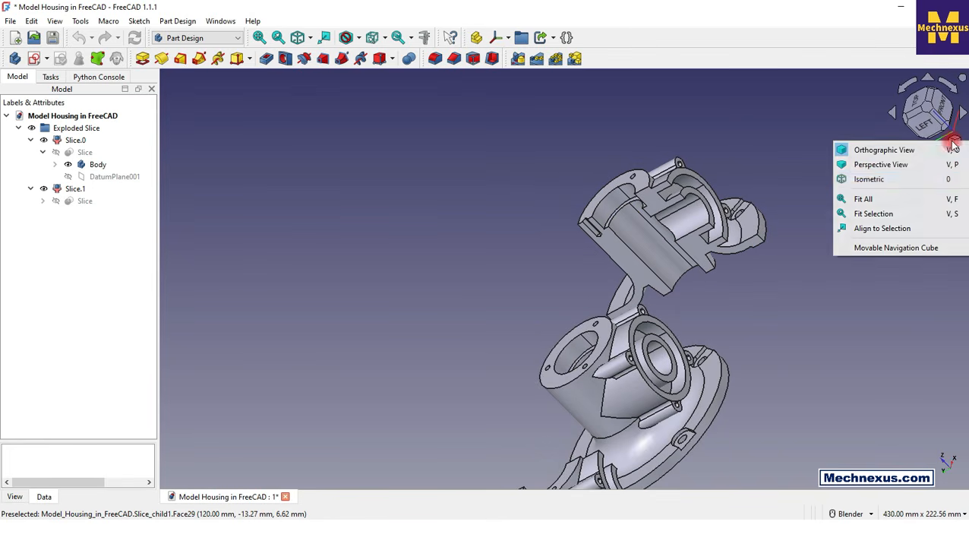
left_click(862, 179)
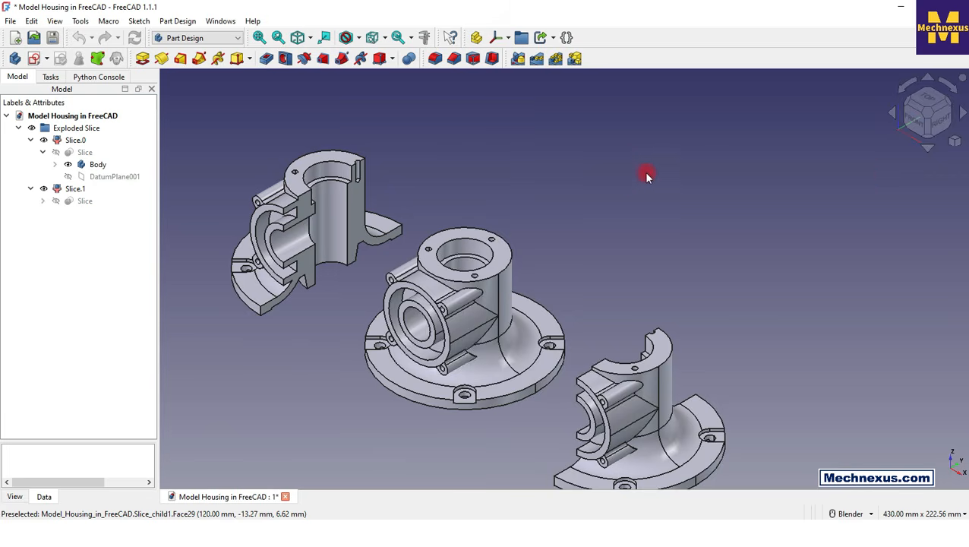
scroll(631, 182, "down", 2)
scroll(629, 182, "up", 1)
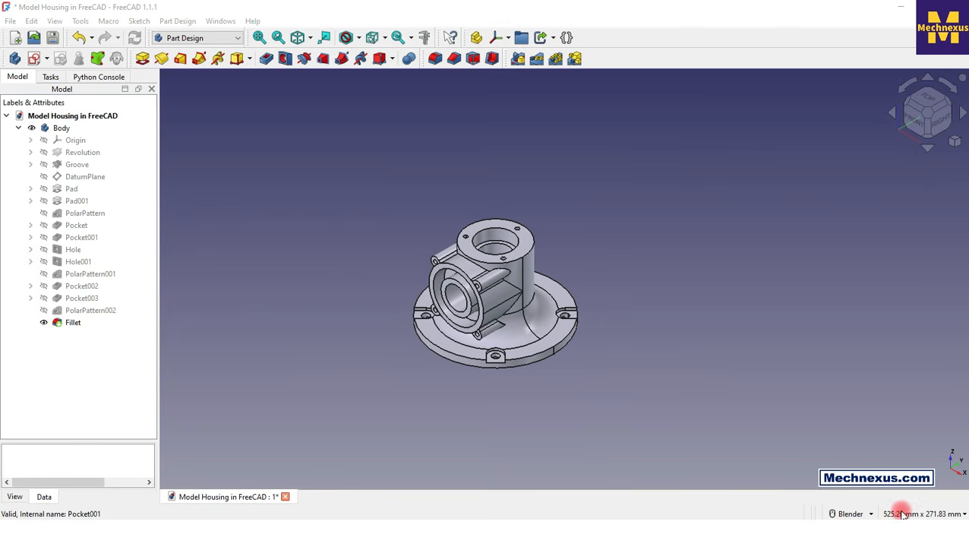
Show the body's origin and check its planes against the housing from the front and at an angle
scroll(484, 319, "up", 3)
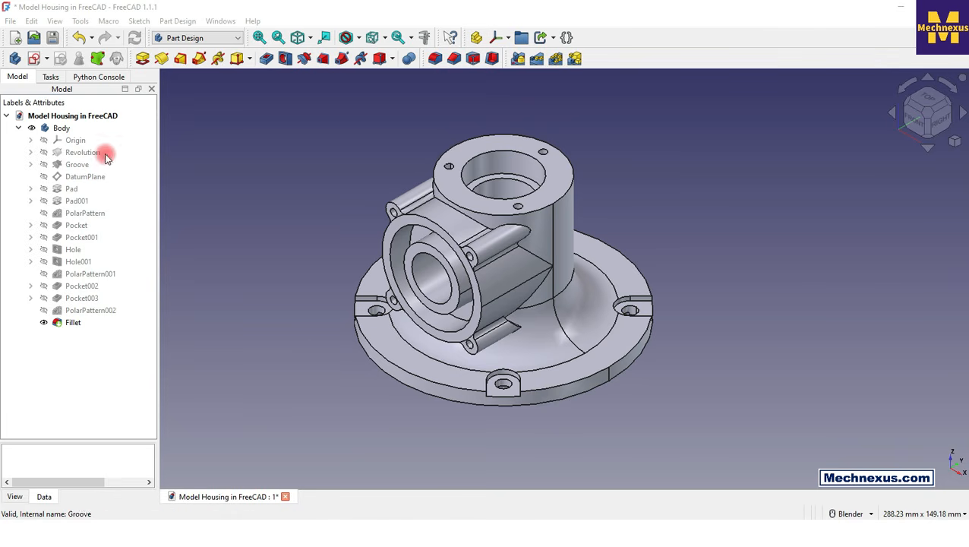
left_click(78, 142)
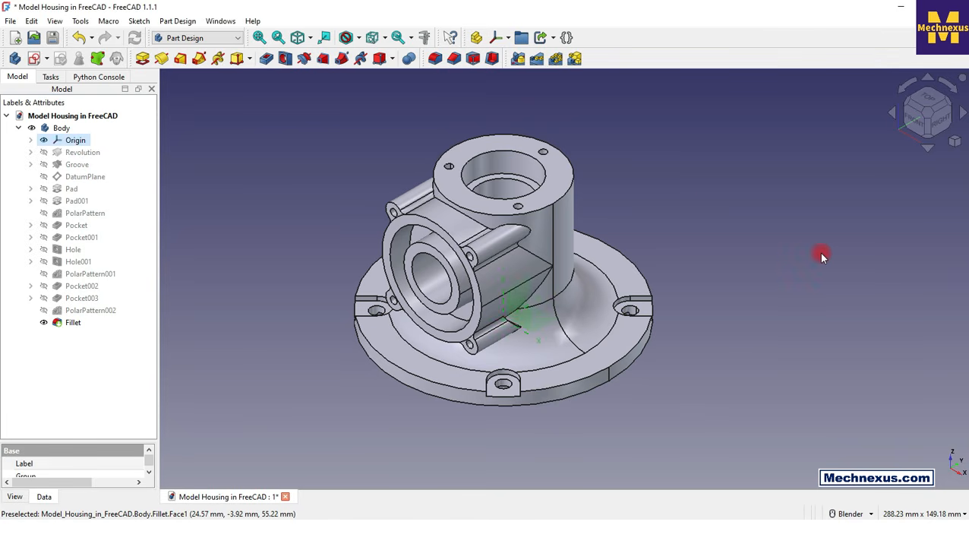
left_click(917, 117)
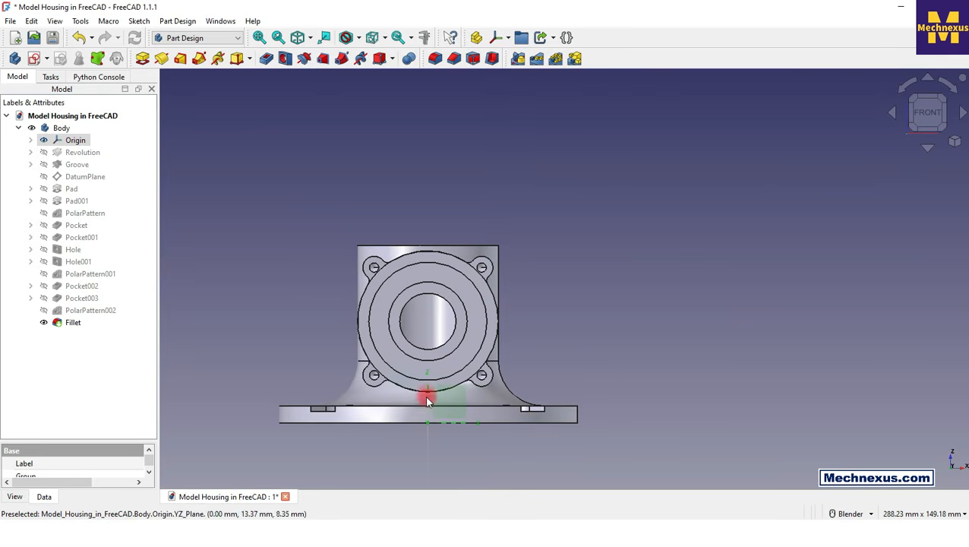
scroll(434, 278, "down", 2)
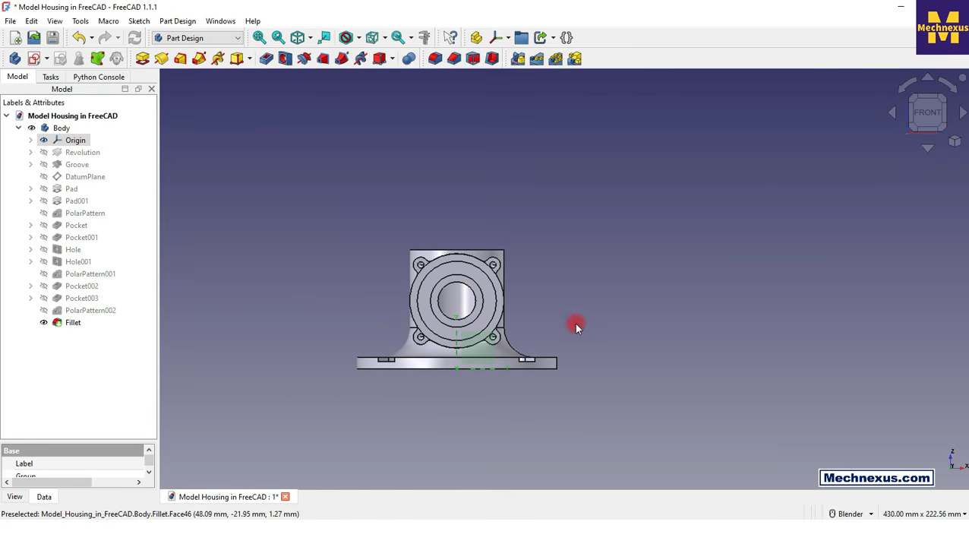
middle_click_drag(583, 316, 499, 360)
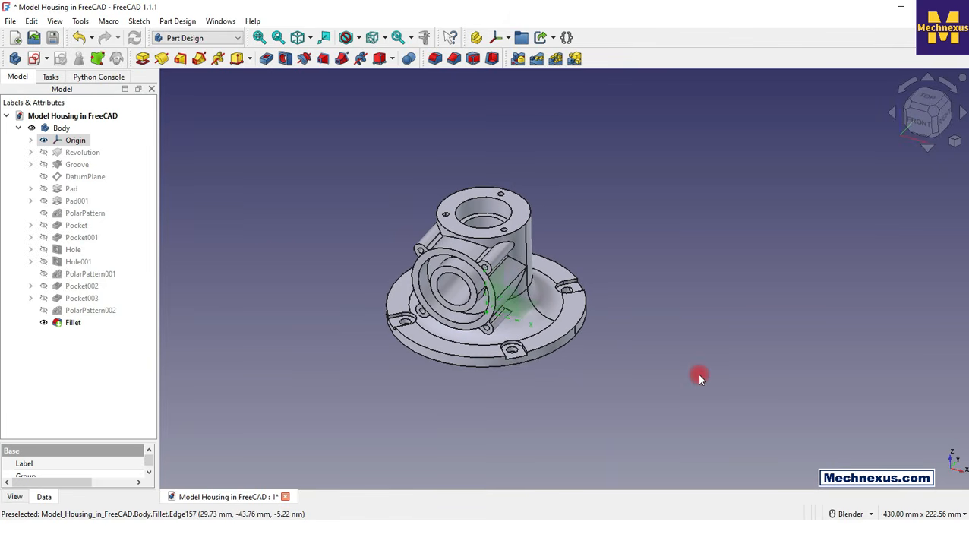
left_click(499, 268)
left_click(256, 258)
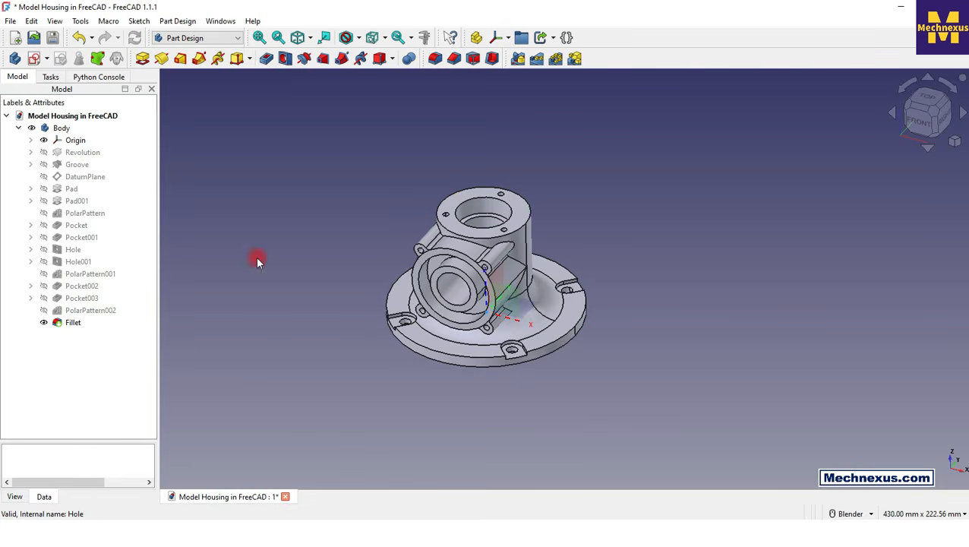
Hide the Fillet feature so that only the origin planes and axes are displayed
left_click(64, 323)
key("space")
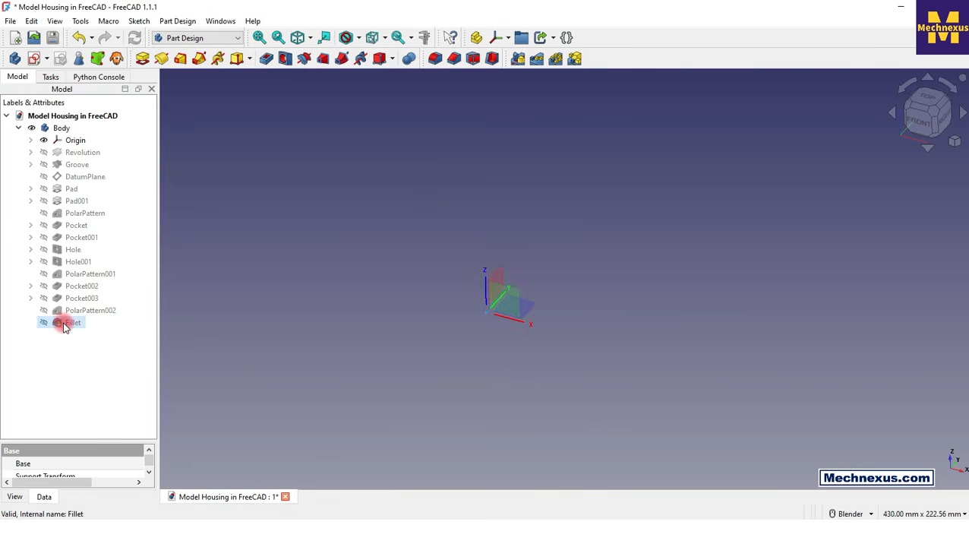
left_click(842, 211)
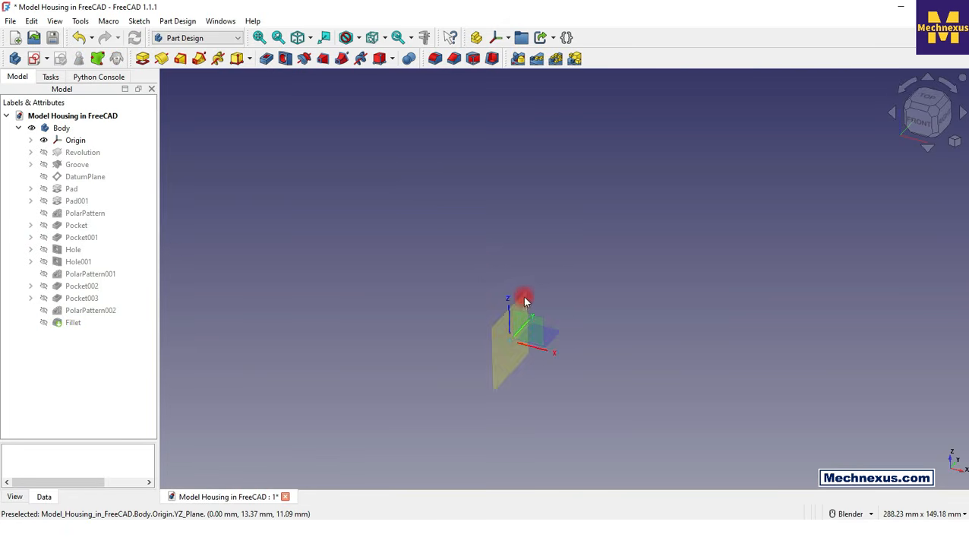
Create a datum plane attached to the origin's YZ plane in Plane face mode with zero offset
left_click(523, 298)
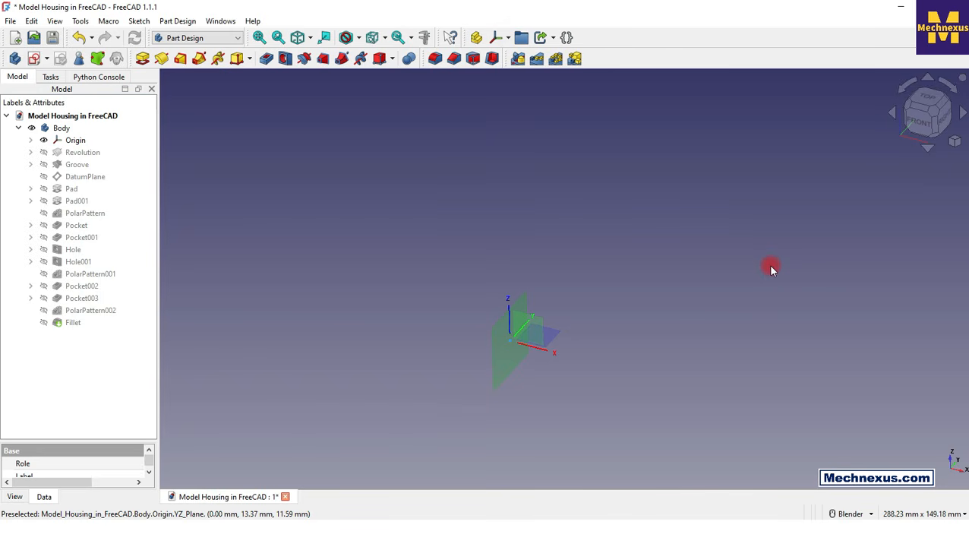
left_click(510, 38)
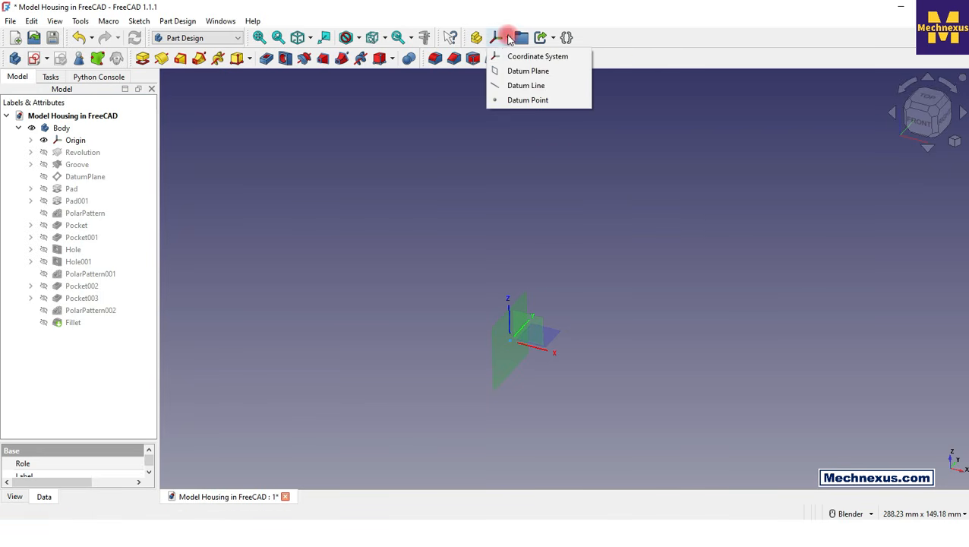
left_click(520, 72)
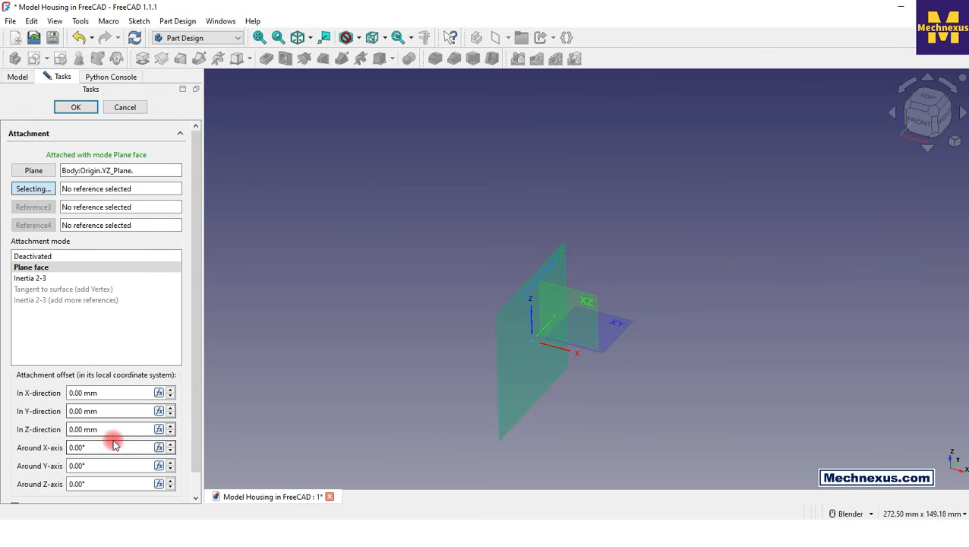
left_click(76, 107)
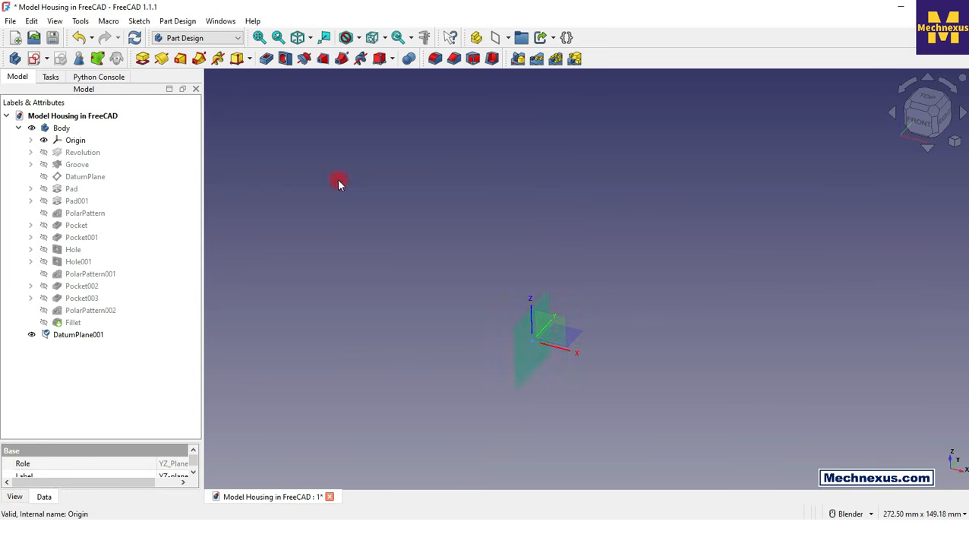
Show the Fillet feature again to display the housing together with the new datum plane
left_click(90, 334)
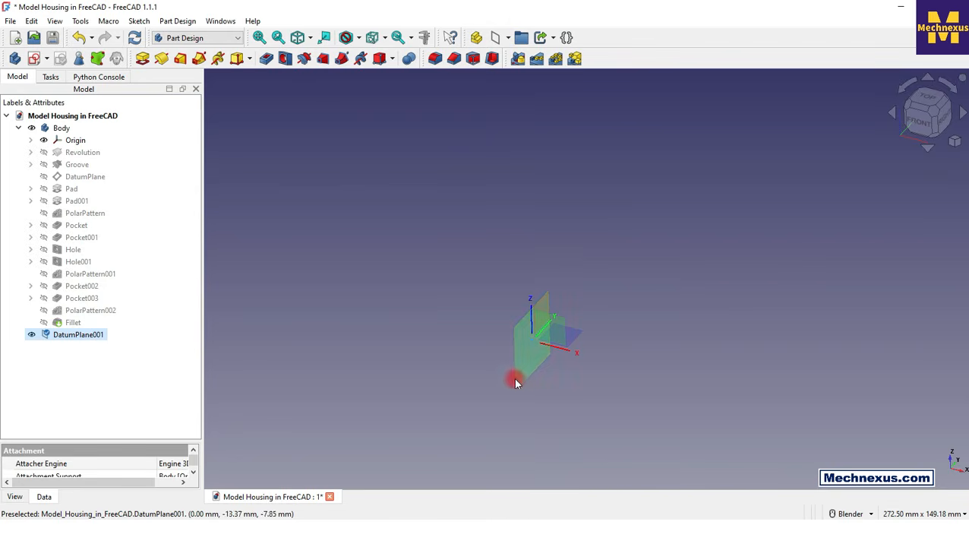
left_click(76, 322)
key("space")
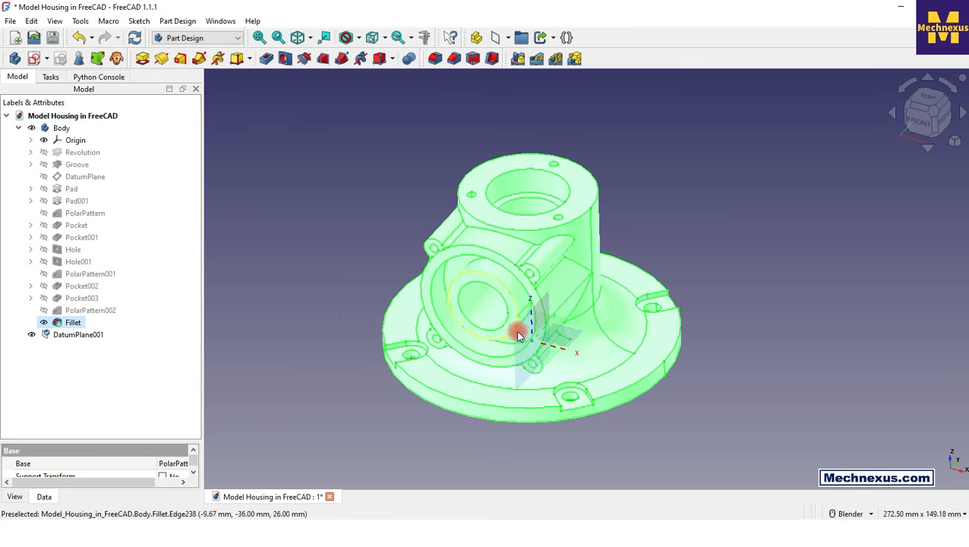
middle_click_drag(545, 363, 575, 385)
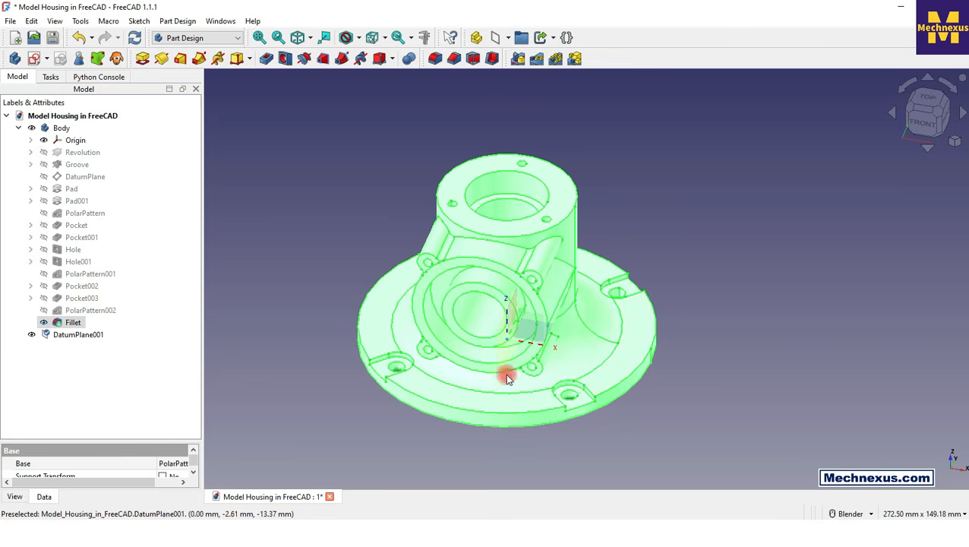
Inspect DatumPlane001's attachment properties, expanding the attachment offset and its x, y and z position
left_click(76, 335)
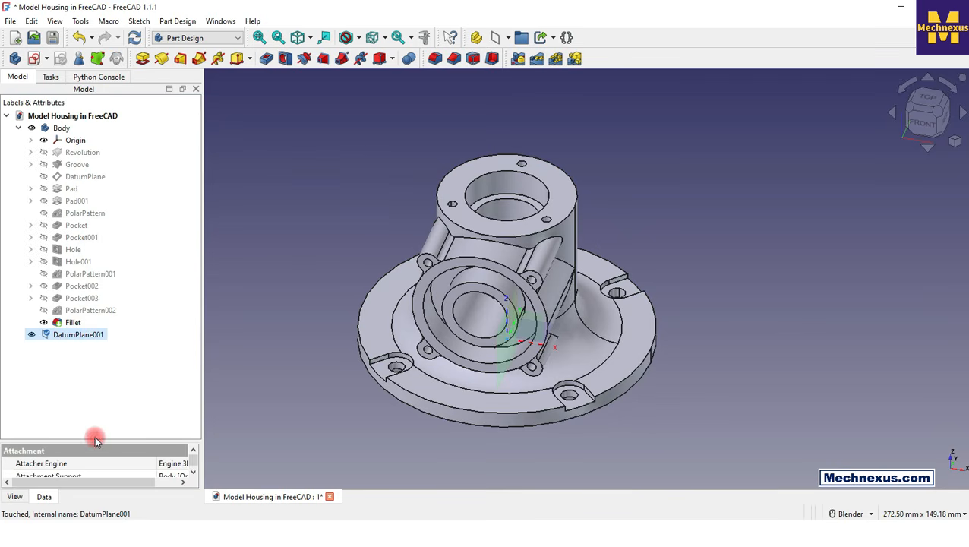
left_click_drag(98, 441, 97, 357)
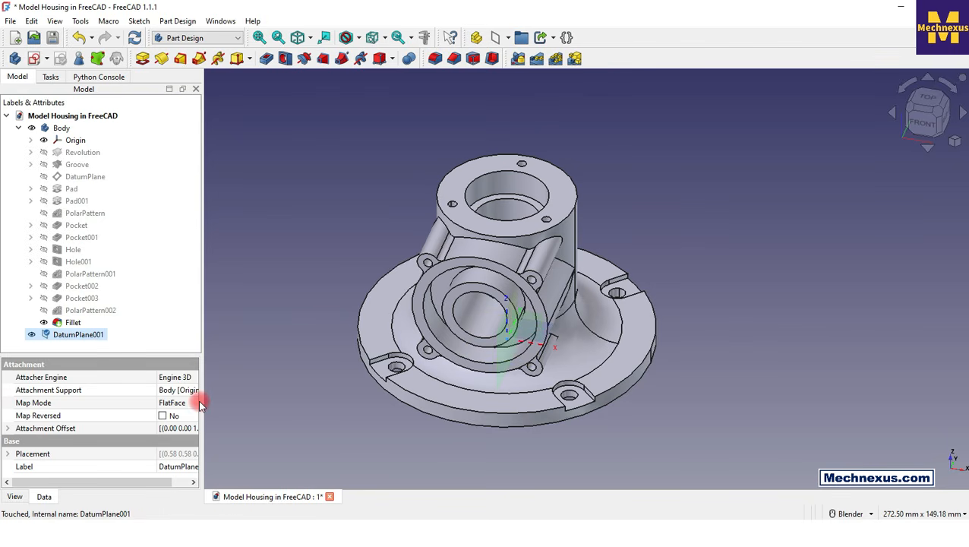
left_click_drag(203, 403, 346, 404)
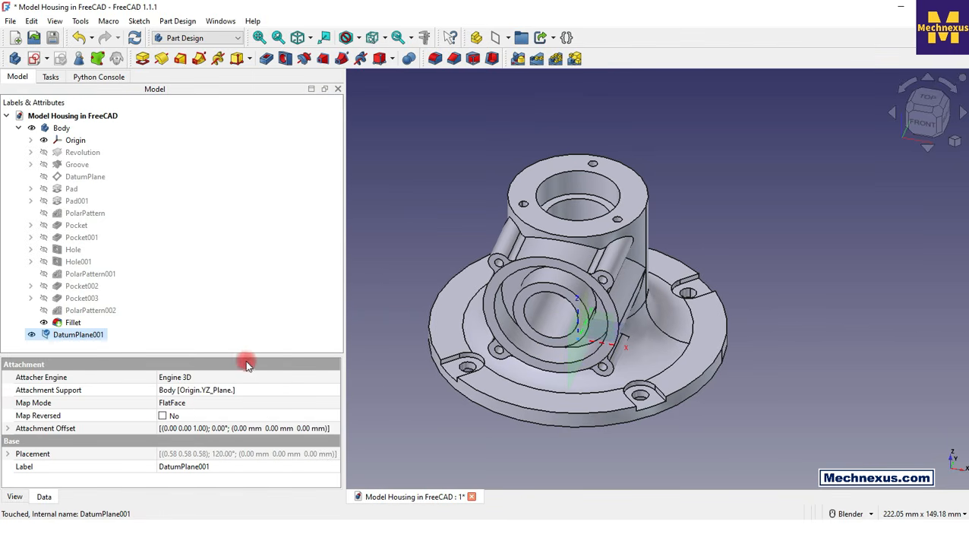
left_click_drag(251, 354, 264, 215)
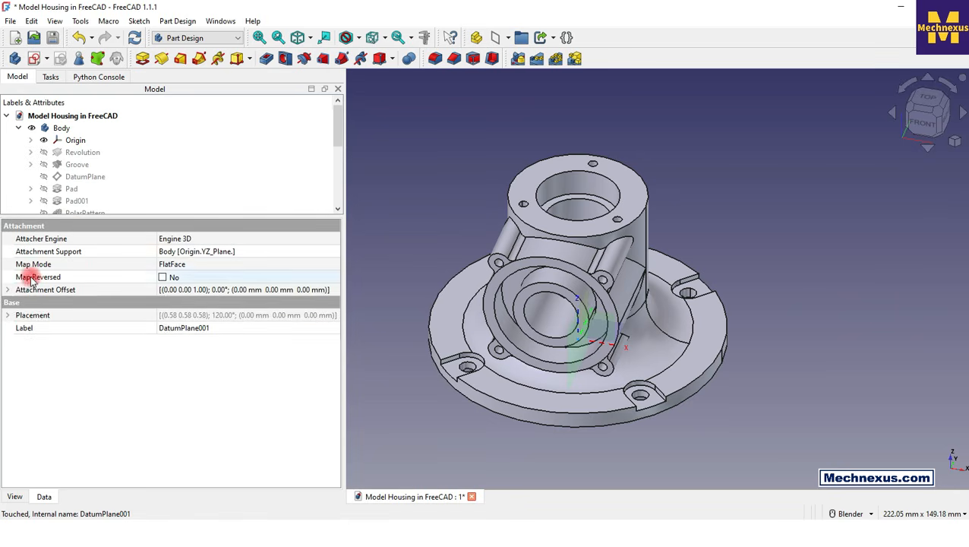
left_click(8, 290)
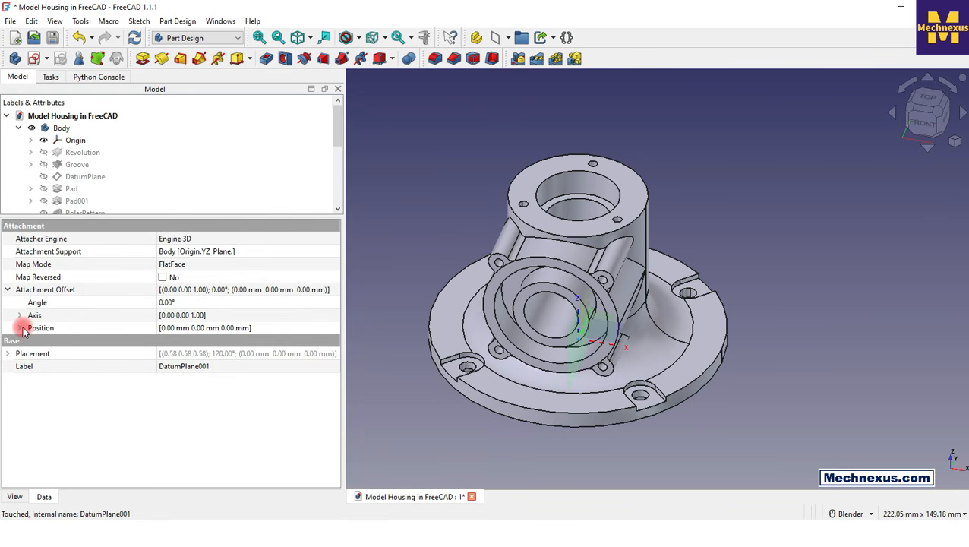
left_click(20, 327)
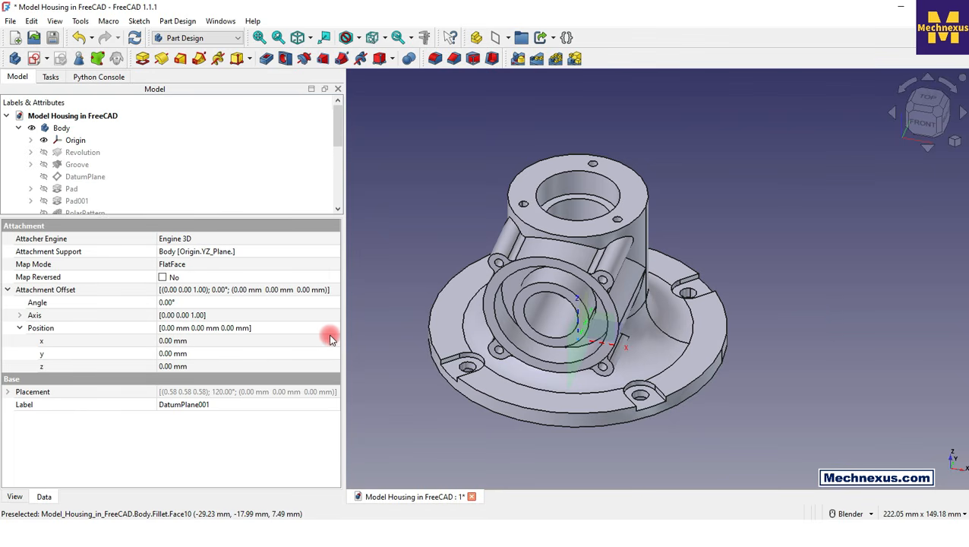
left_click_drag(344, 332, 223, 361)
left_click_drag(182, 222, 137, 407)
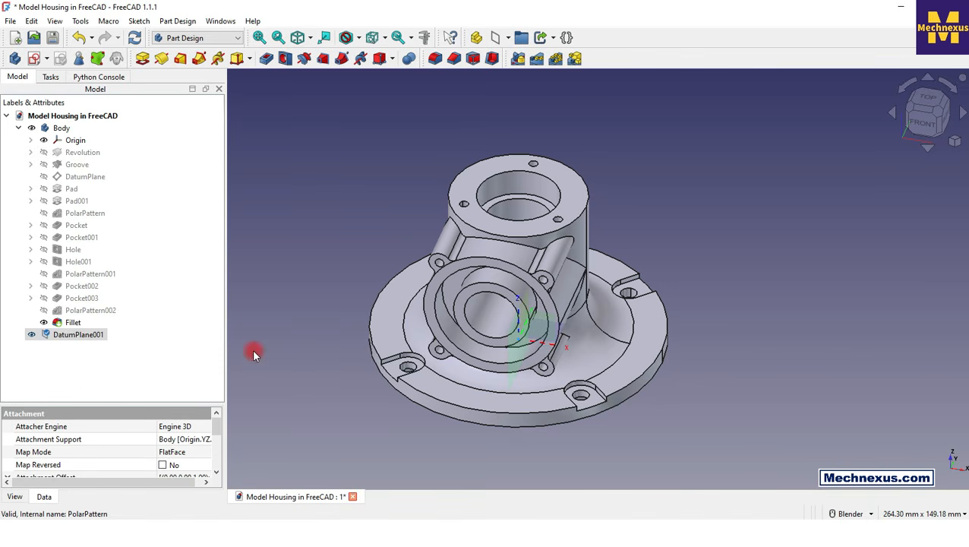
Recompute DatumPlane001 and clear the selection
left_click(82, 334)
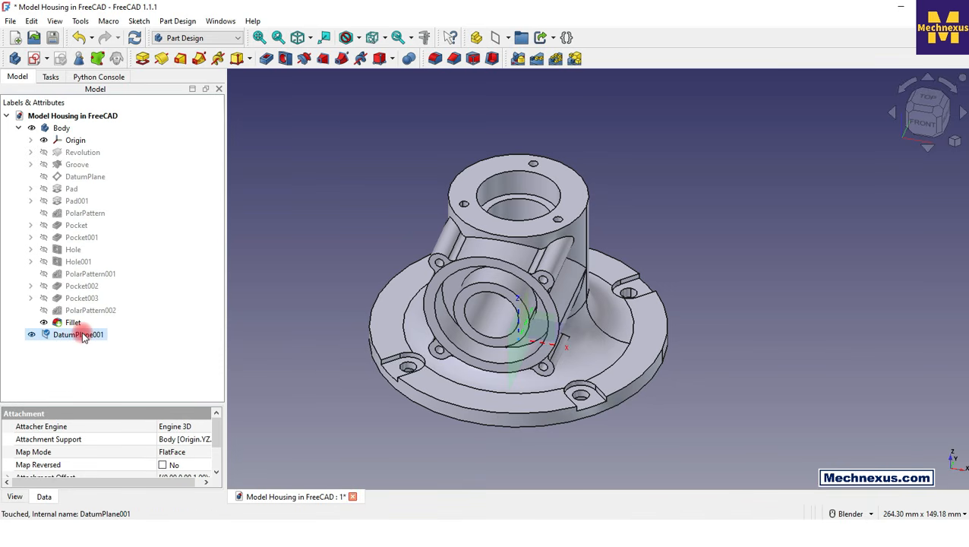
right_click(83, 337)
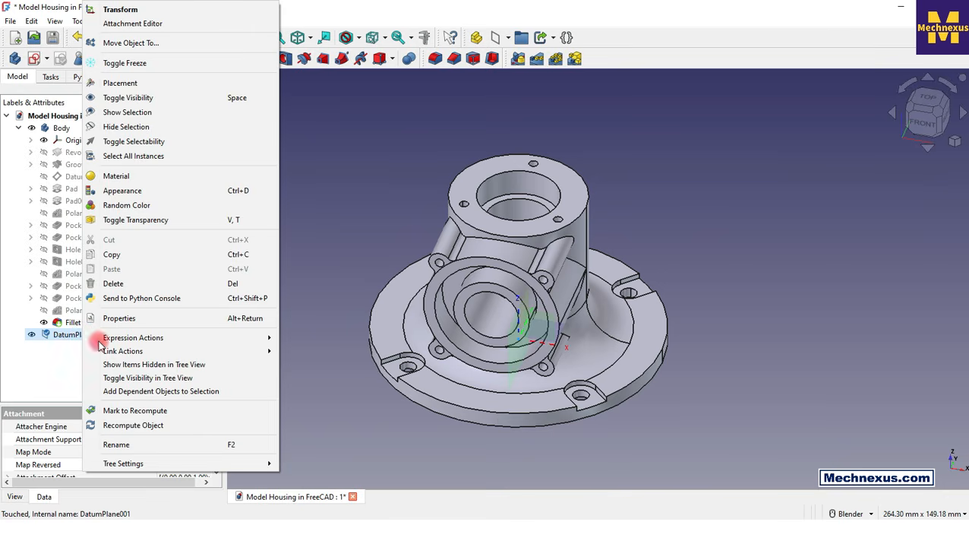
left_click(136, 426)
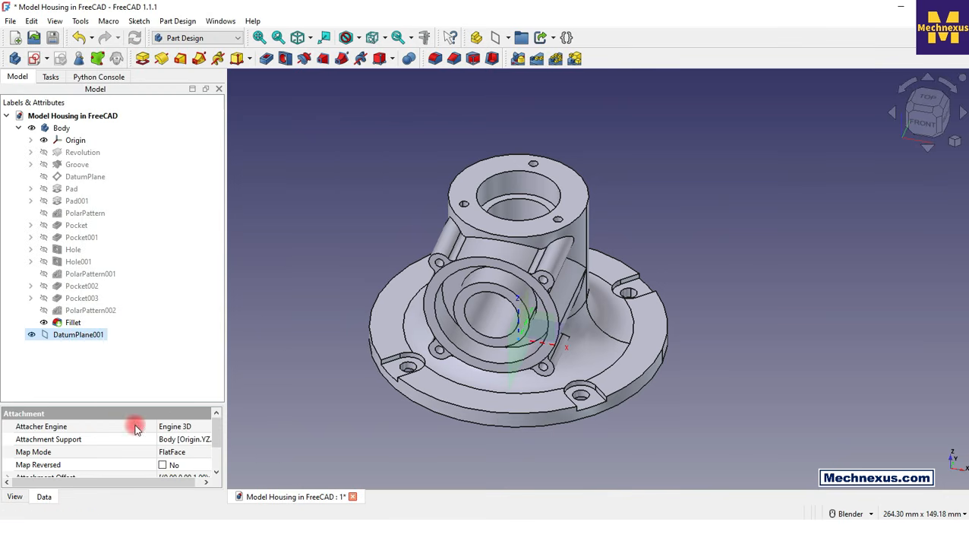
left_click(108, 393)
Switch to the Part workbench
left_click(219, 42)
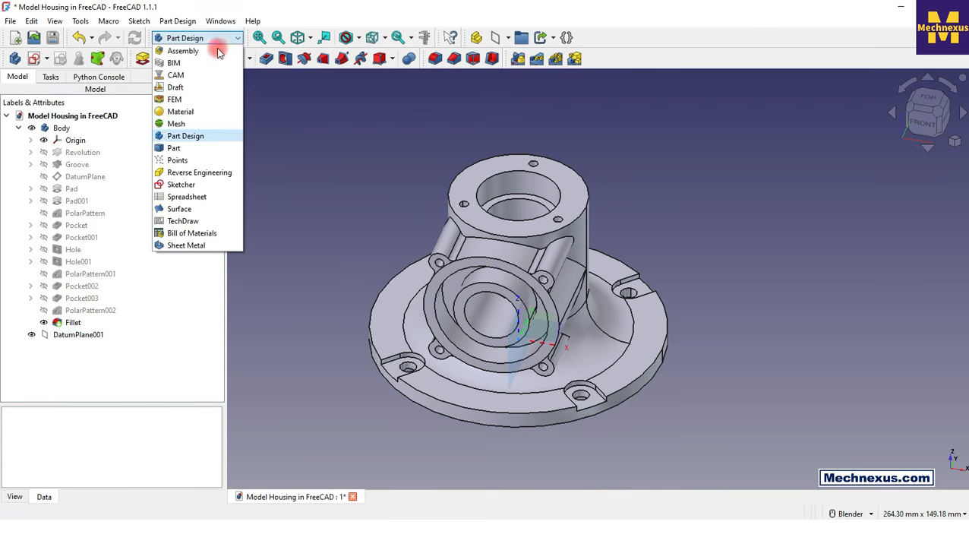
left_click(186, 149)
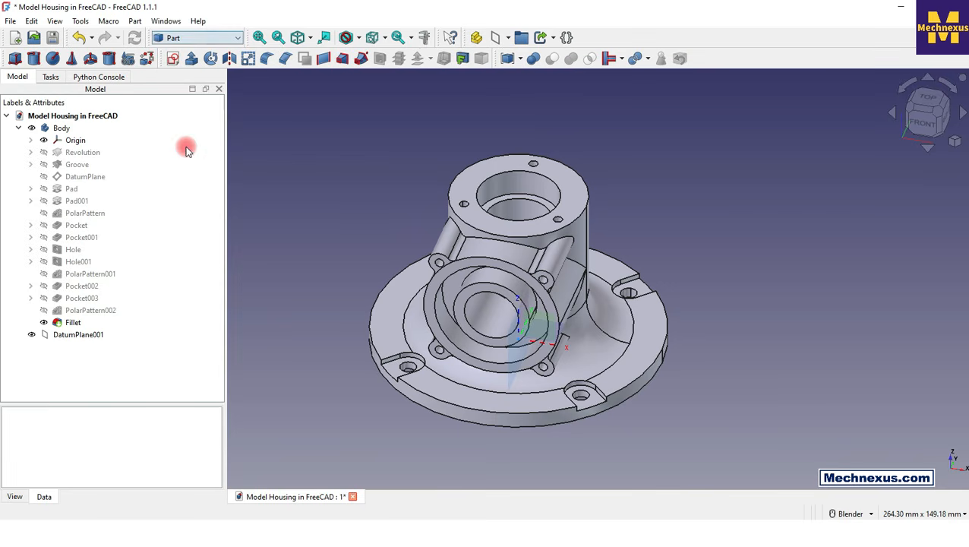
Try to run Slice Apart with only DatumPlane001 selected, and clear the selection
left_click(74, 338)
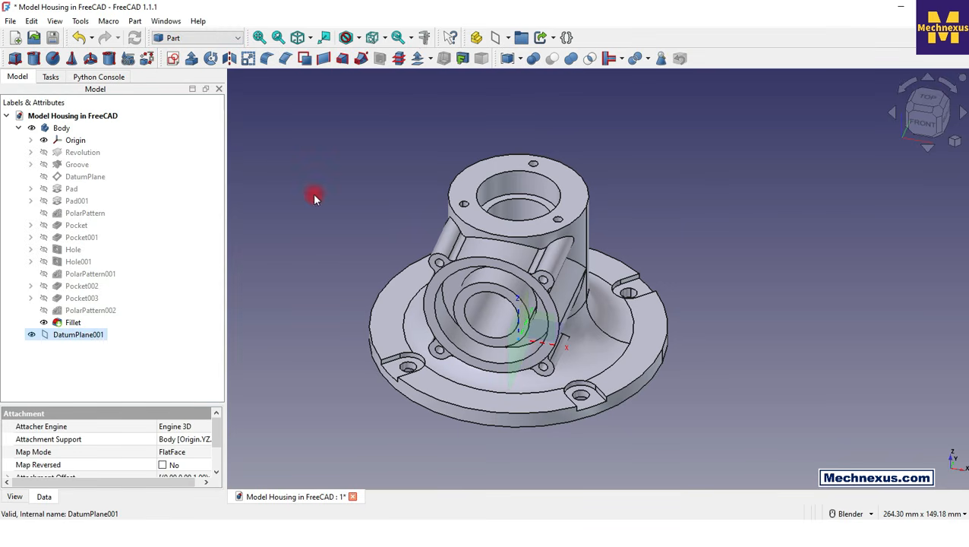
left_click(135, 20)
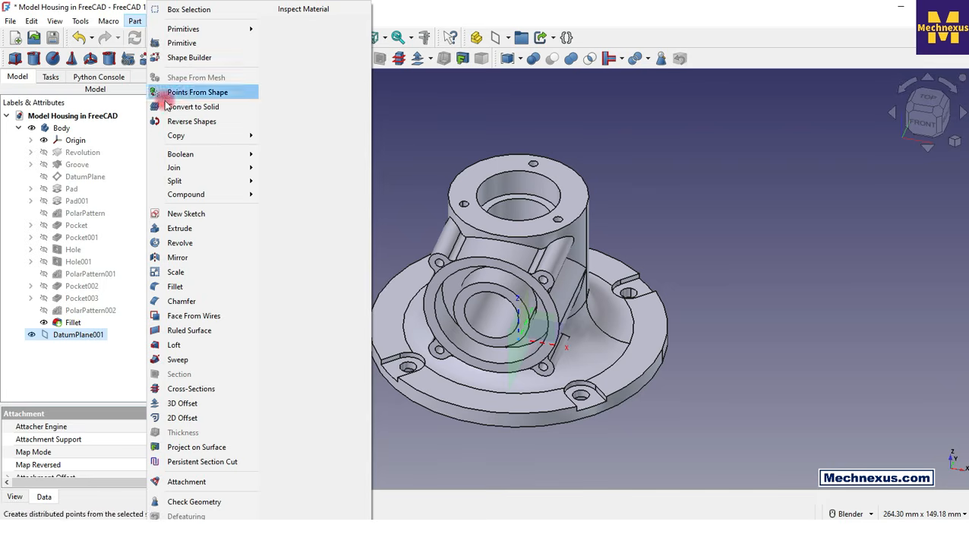
mouse_move(174, 168)
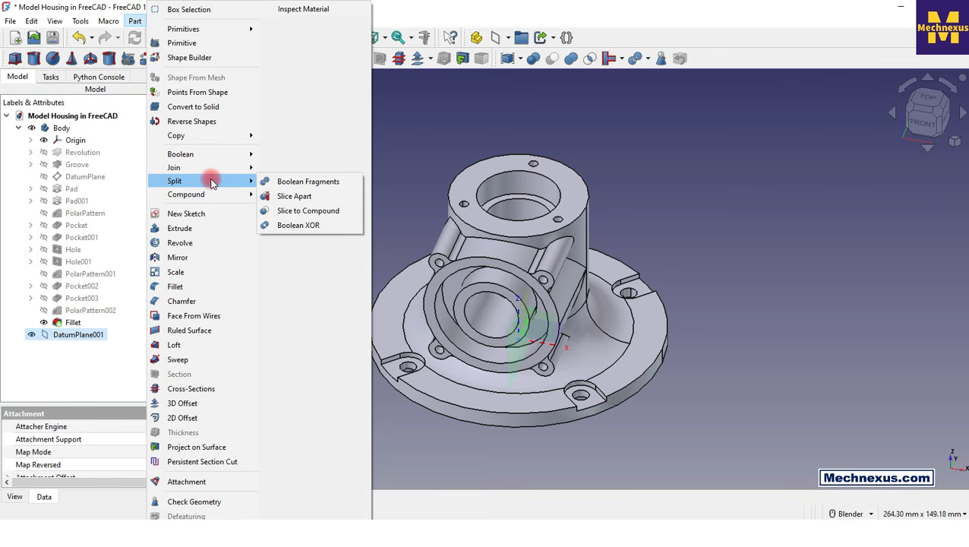
left_click(310, 197)
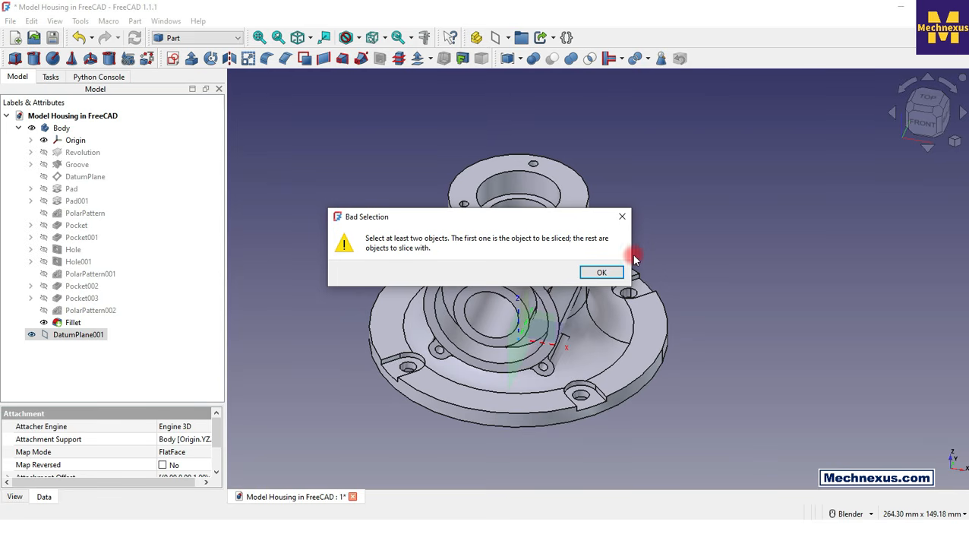
left_click(622, 217)
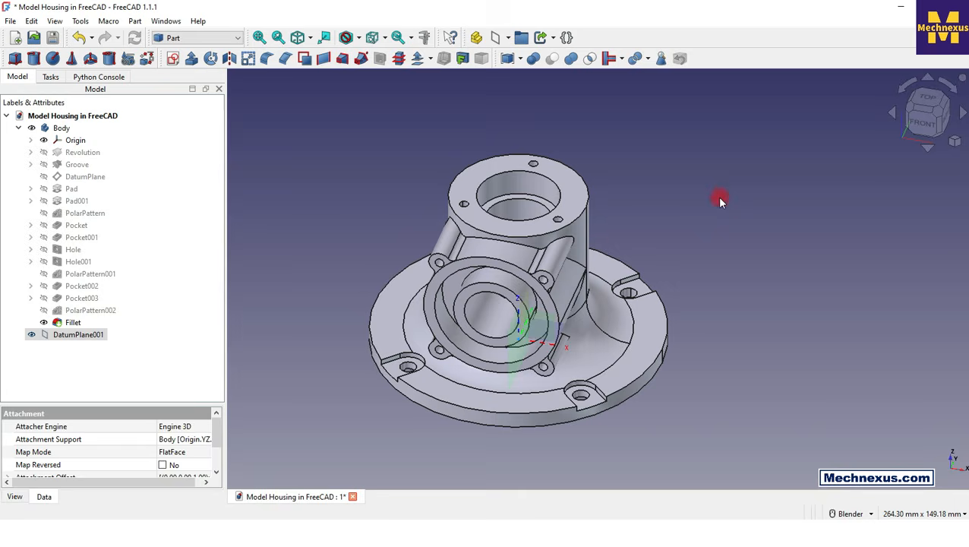
left_click(765, 209)
Slice the housing Body apart, using DatumPlane001 as the cutting object
left_click(61, 127)
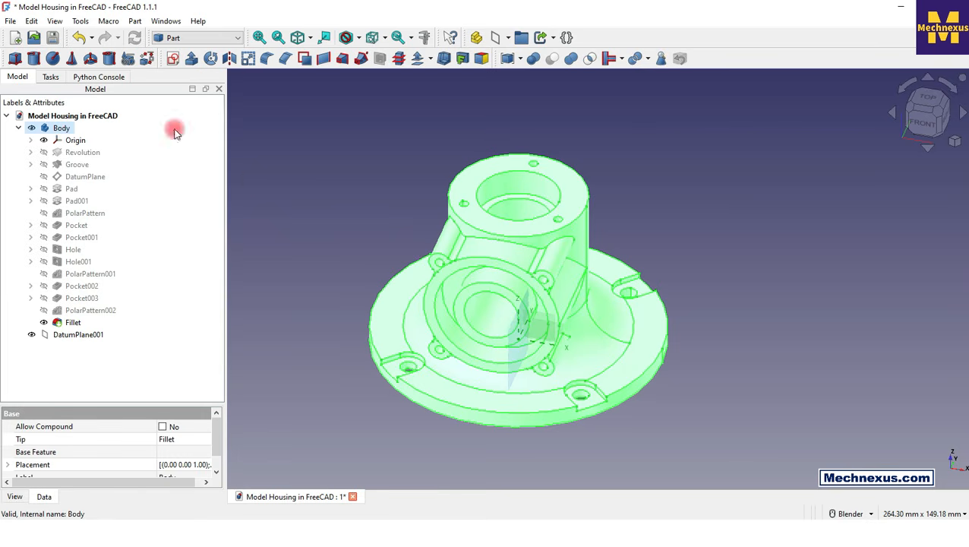
left_click(83, 335, "ctrl")
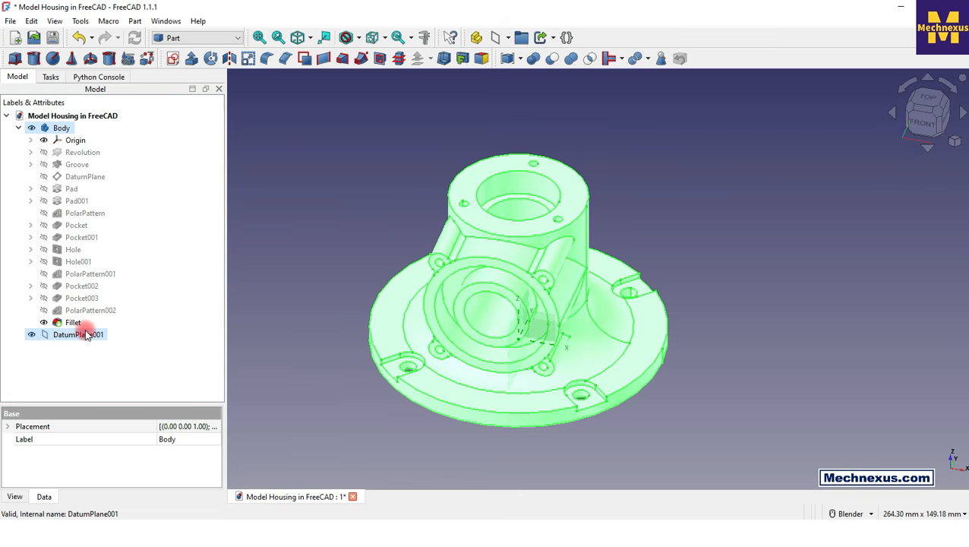
left_click(135, 21)
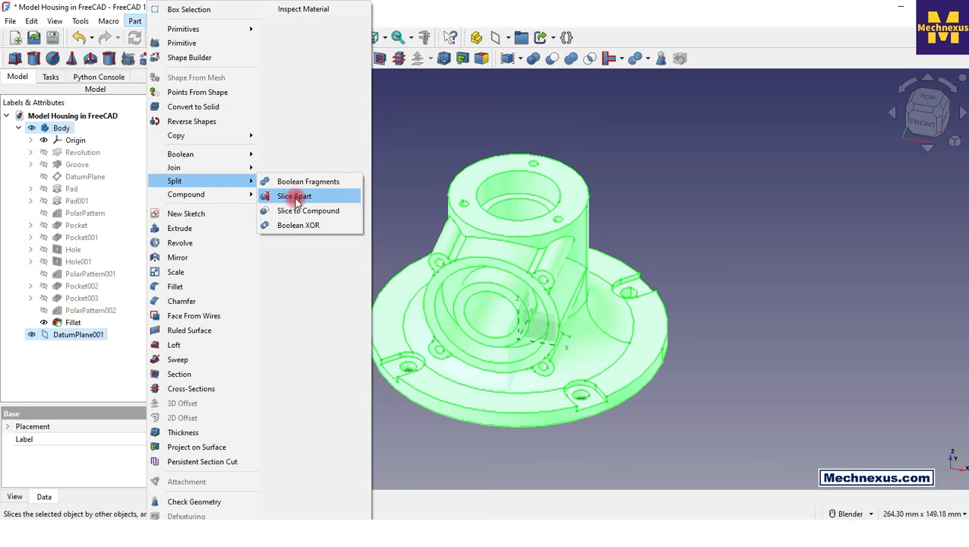
left_click(295, 197)
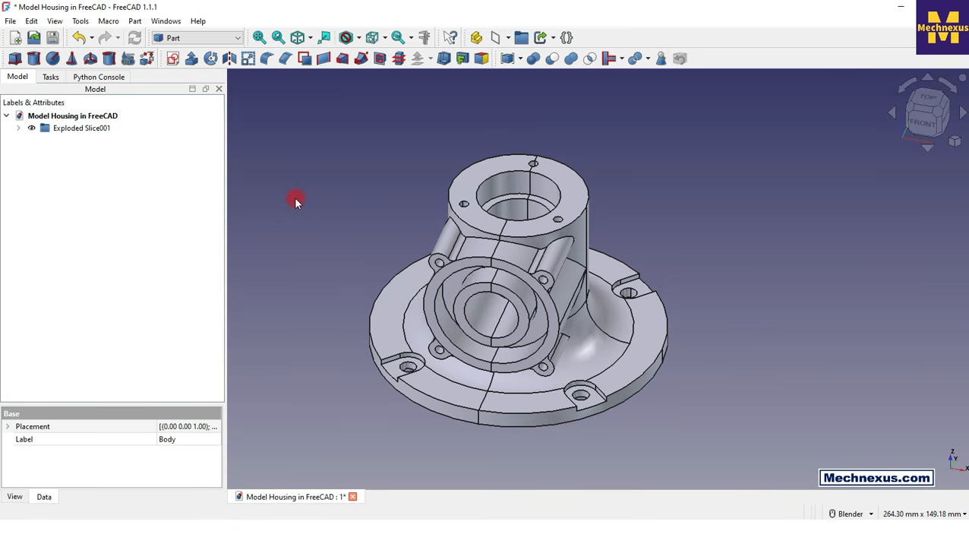
Expand the Exploded Slice001 group and highlight its two halves in turn to examine which part each one covers
left_click(954, 141)
left_click(885, 180)
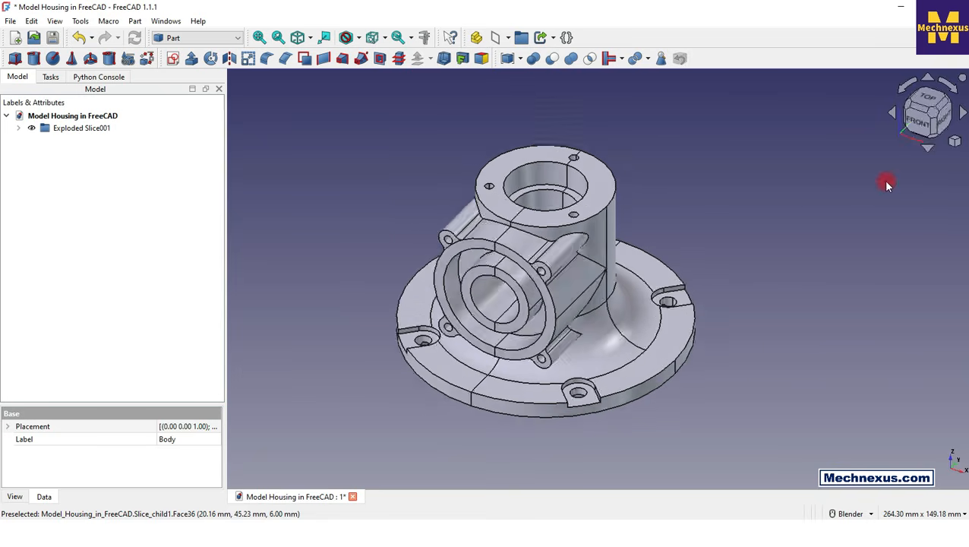
left_click(15, 130)
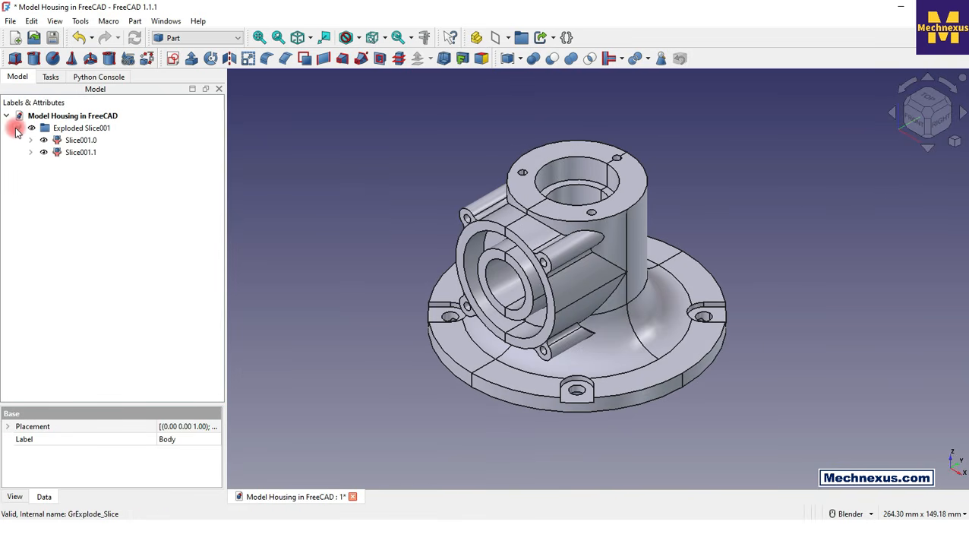
left_click(79, 141)
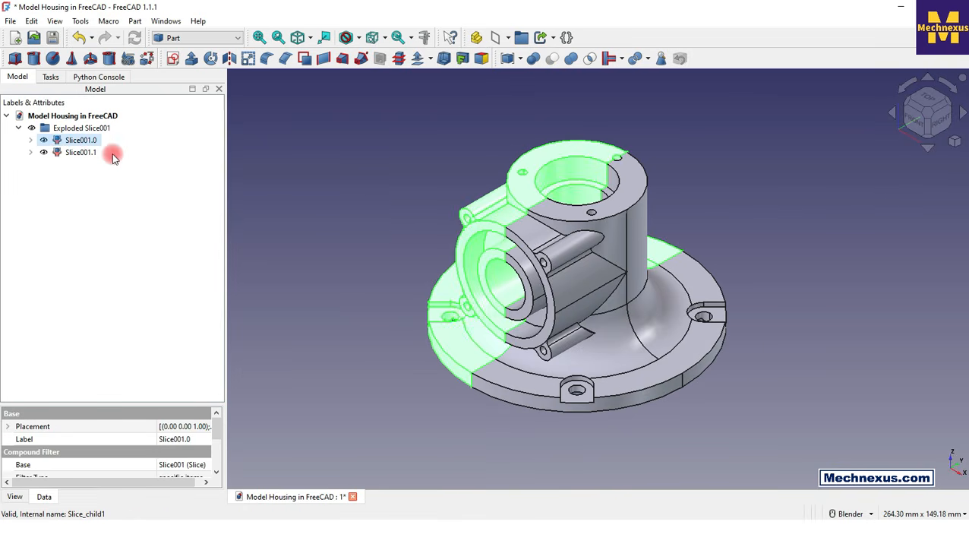
left_click(93, 155)
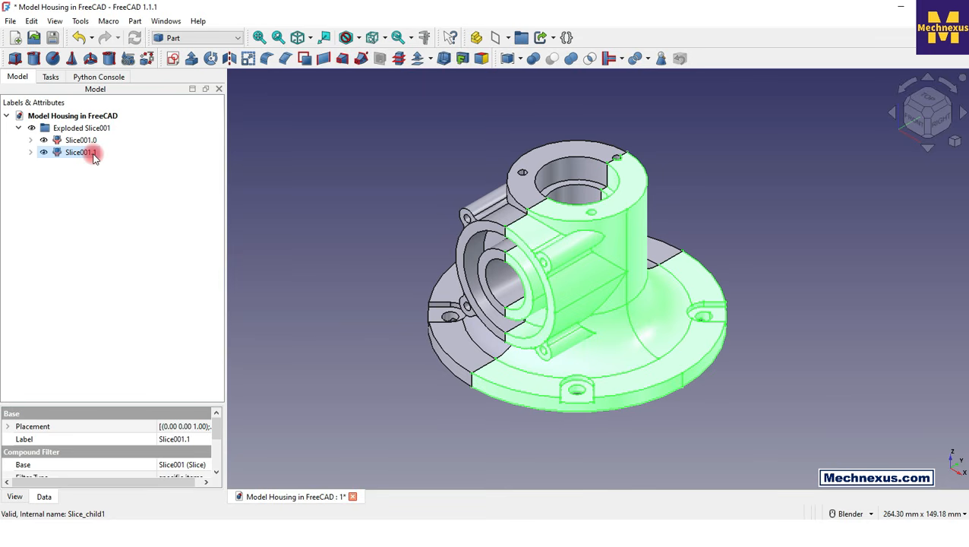
left_click(88, 141)
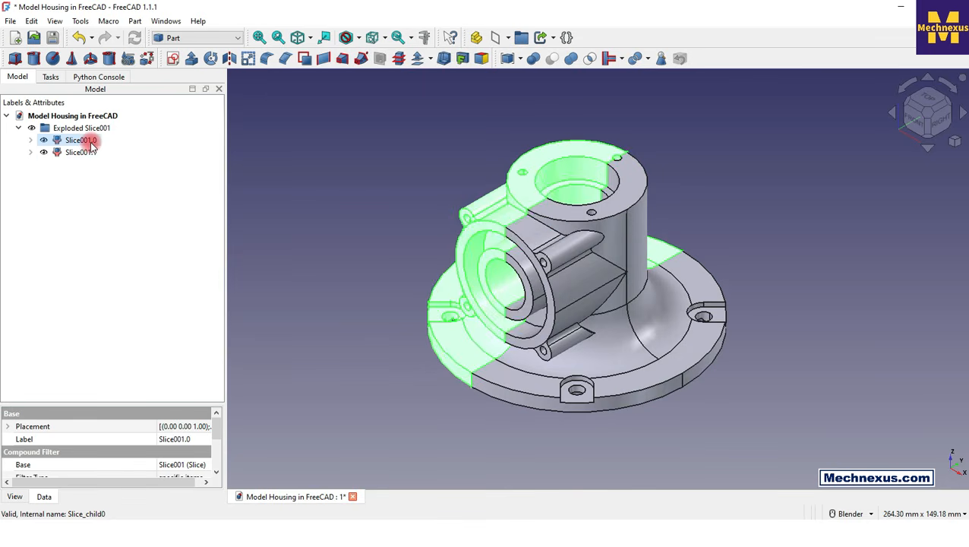
left_click(90, 151)
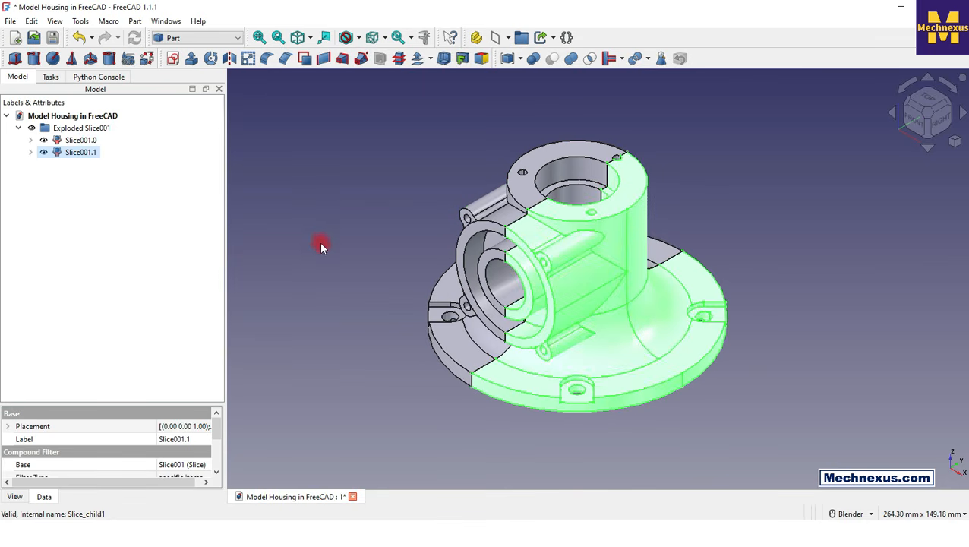
Transform the Slice001.0 half by -75 mm along its U axis, away from the other half
left_click(64, 141)
right_click(66, 141)
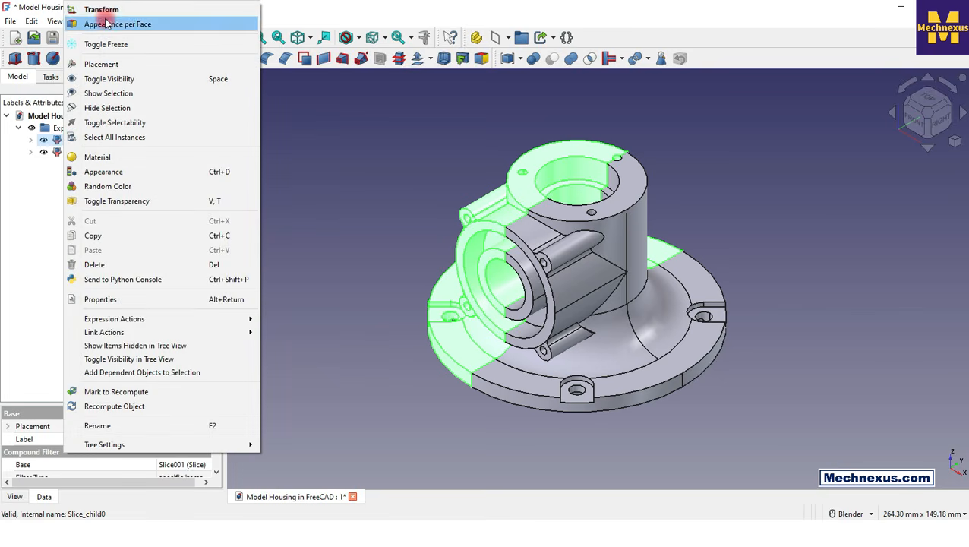
left_click(102, 9)
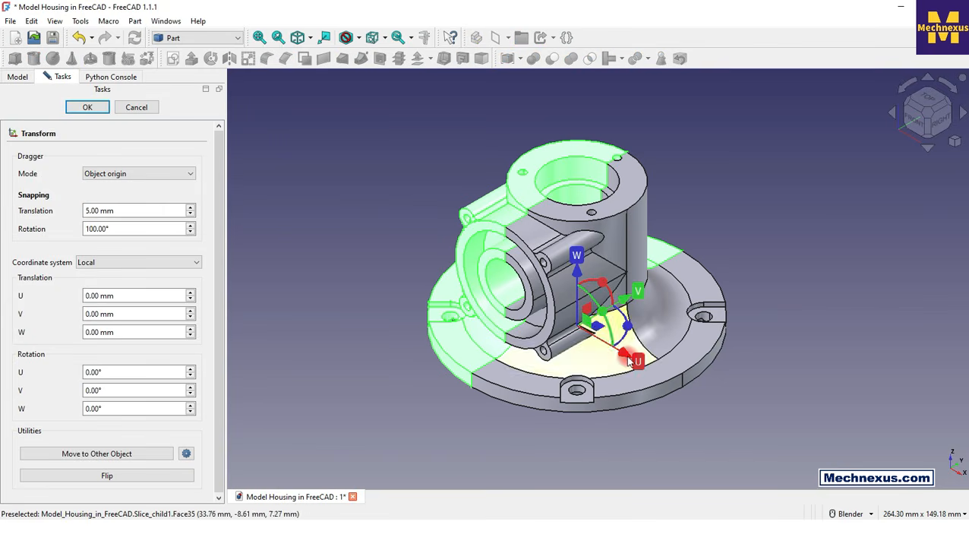
left_click_drag(629, 362, 483, 262)
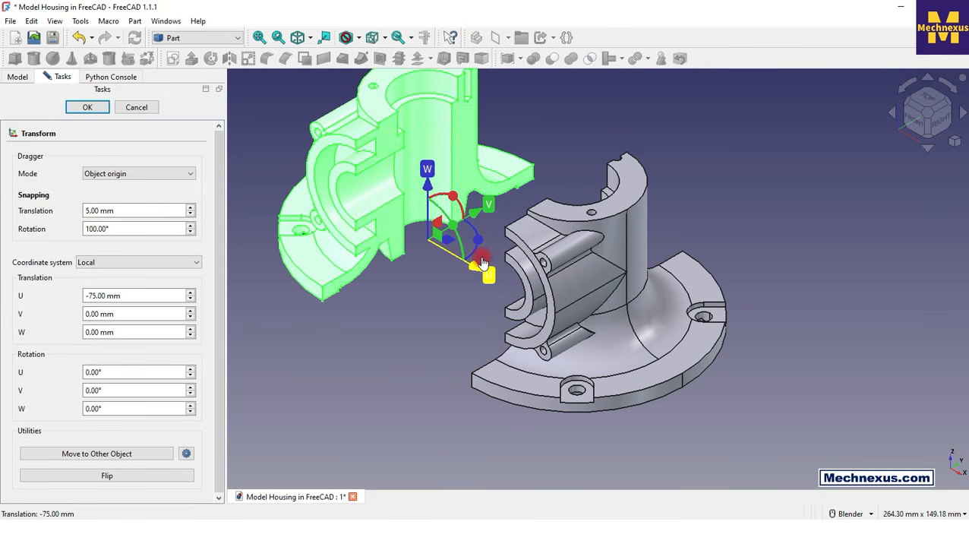
scroll(448, 300, "down", 3)
left_click(89, 107)
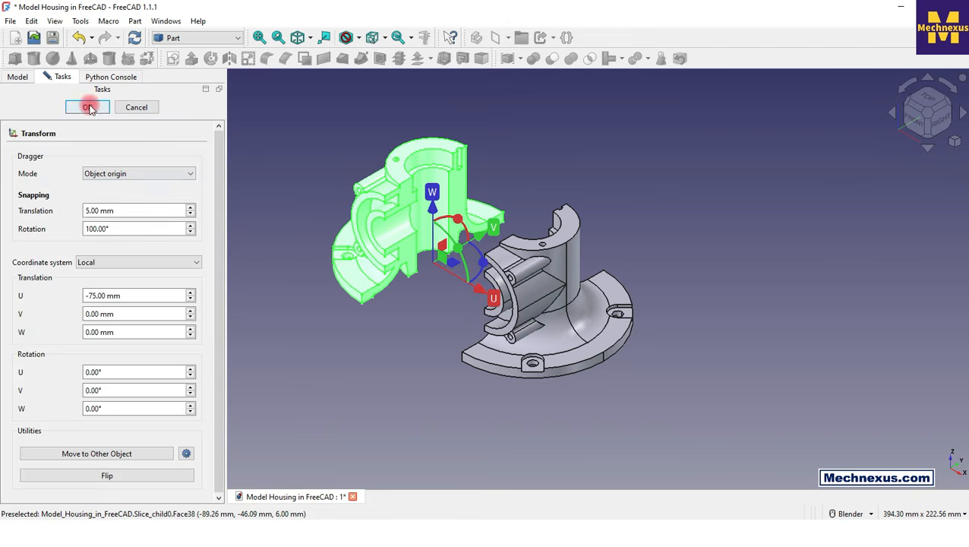
Transform the Slice001.1 half along its positive U axis to widen the gap between the halves
left_click(81, 152)
right_click(81, 152)
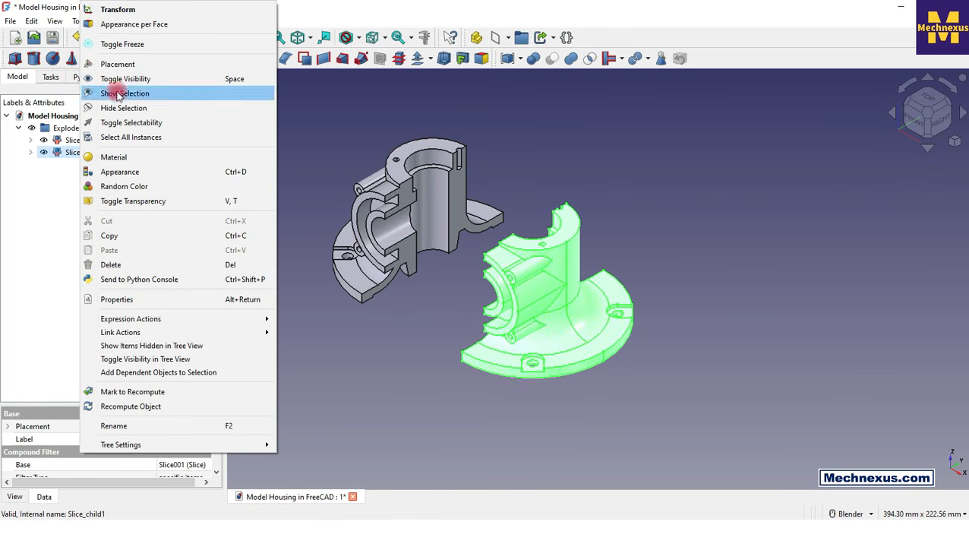
left_click(112, 9)
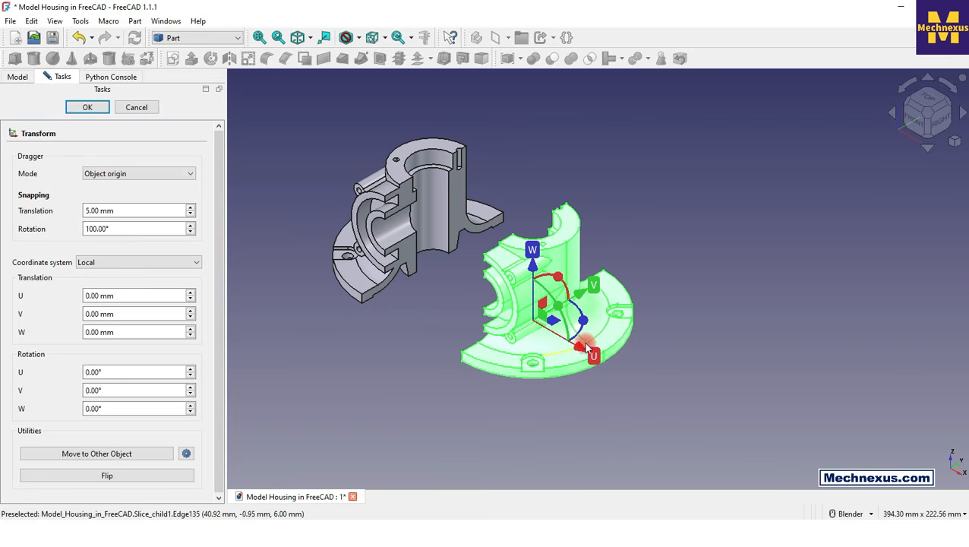
left_click(625, 375)
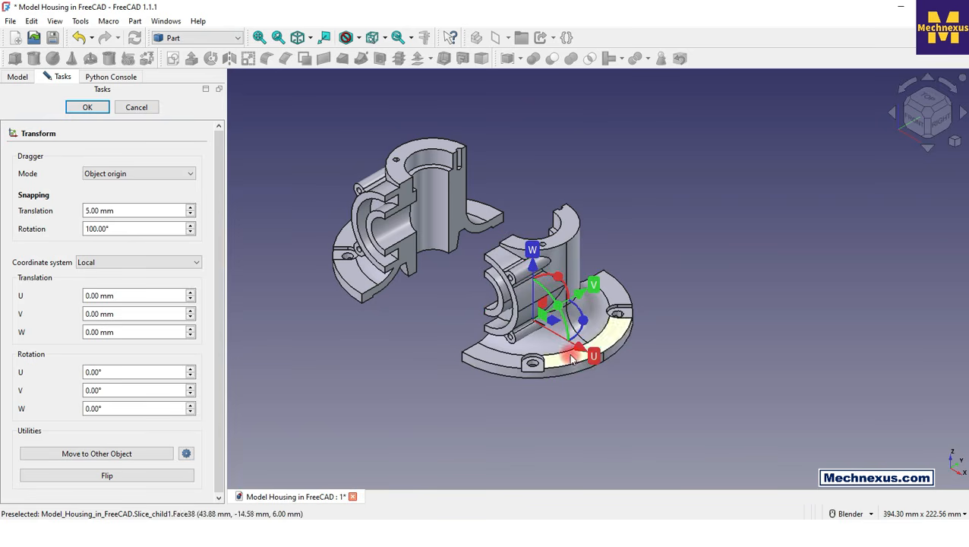
left_click_drag(579, 354, 666, 404)
left_click(87, 107)
Examine the cut faces and internal bores of both separated halves from several angles, and return to an isometric view
middle_click_drag(448, 283, 430, 268)
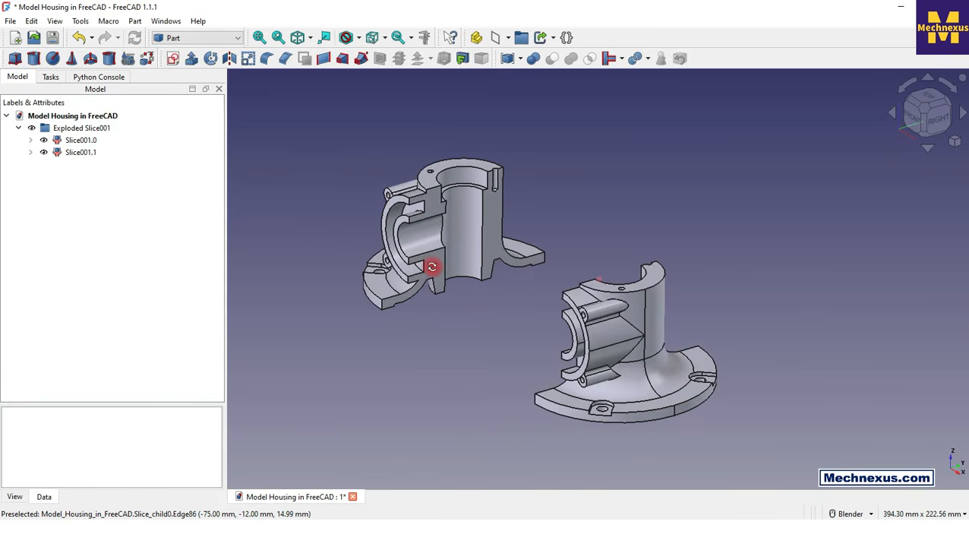
scroll(444, 202, "up", 5)
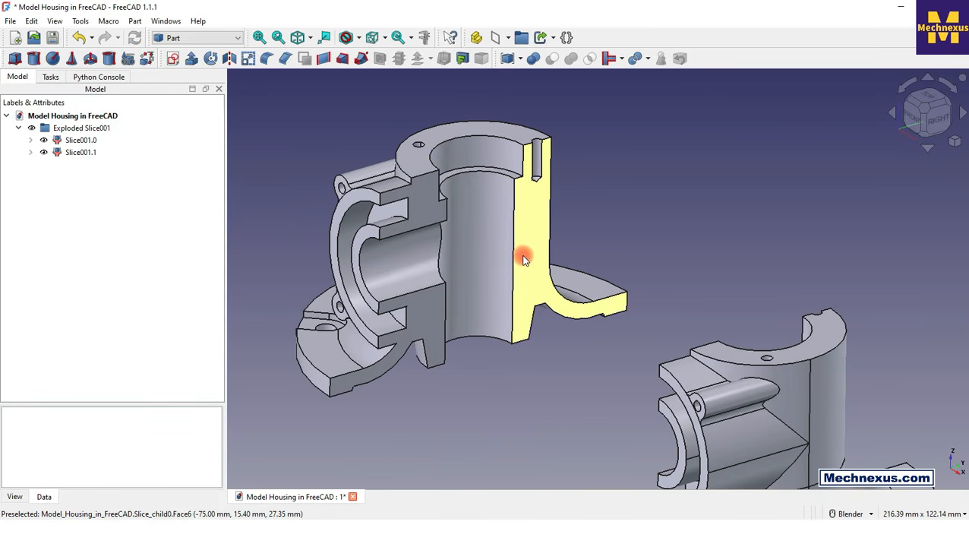
scroll(486, 281, "down", 5)
middle_click_drag(461, 255, 613, 284)
scroll(600, 273, "up", 3)
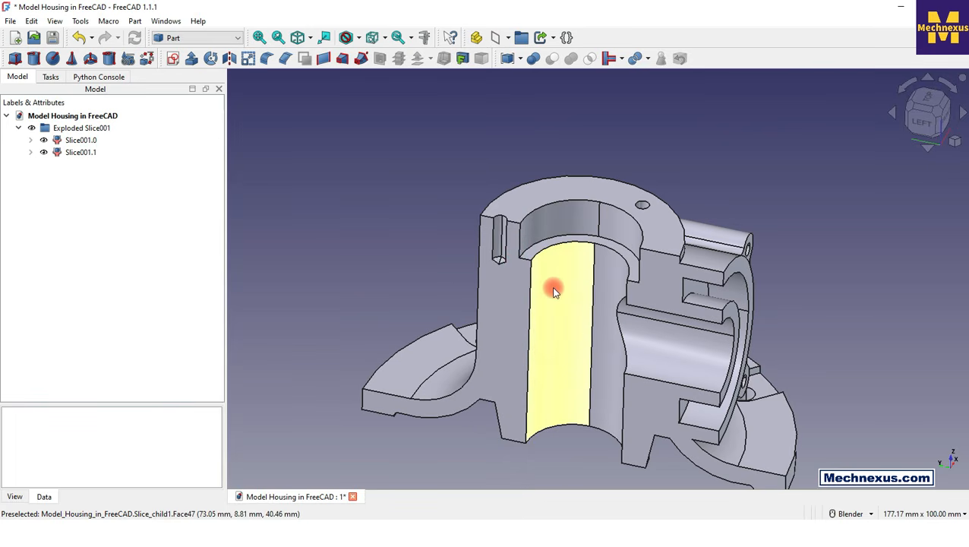
middle_click_drag(631, 352, 525, 373)
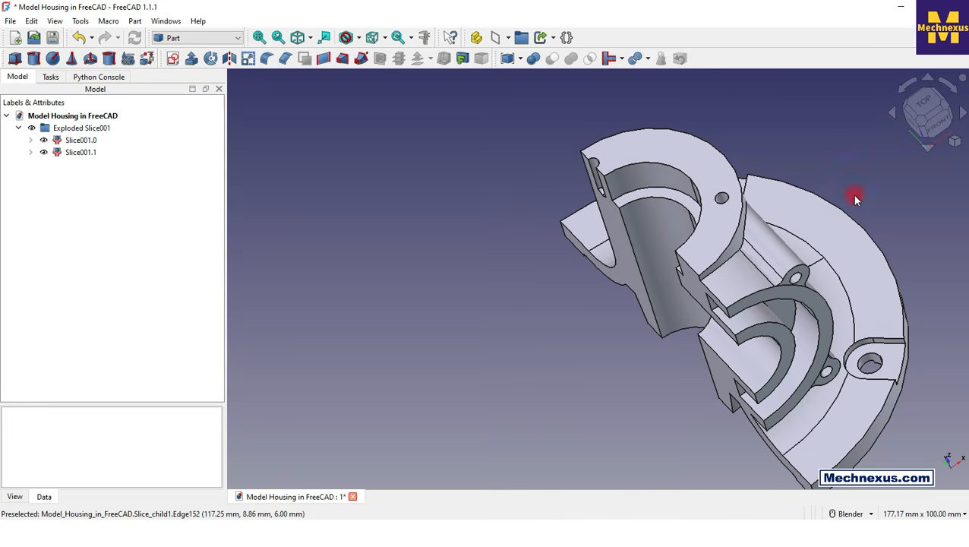
left_click(953, 141)
left_click(893, 183)
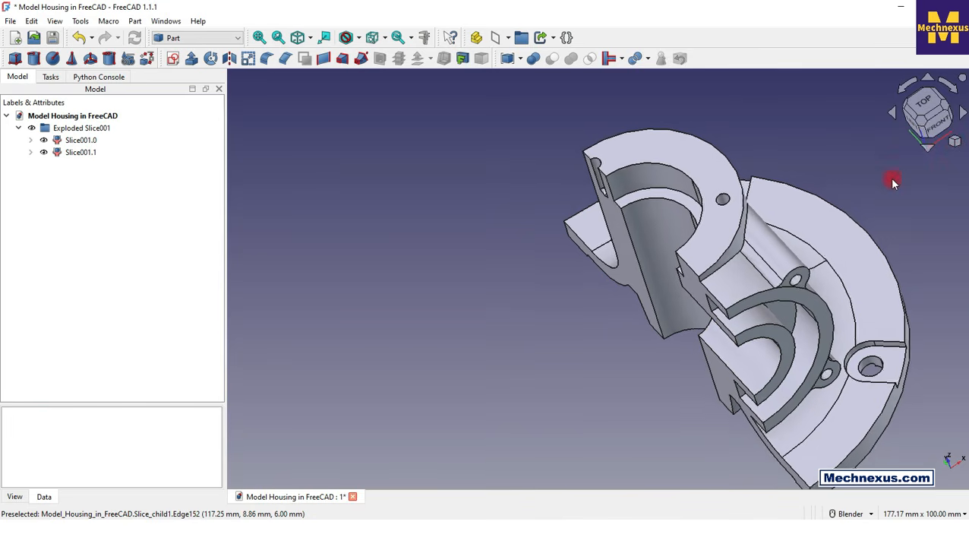
Expand both slices and the nested Slice001 under Slice001.0, and show the original Body between the halves
left_click(30, 140)
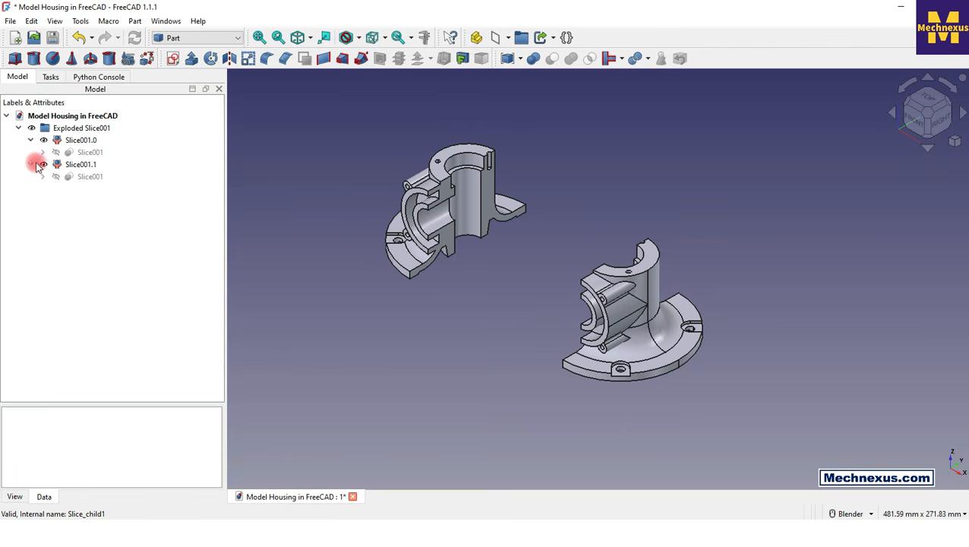
left_click(43, 153)
left_click(88, 169)
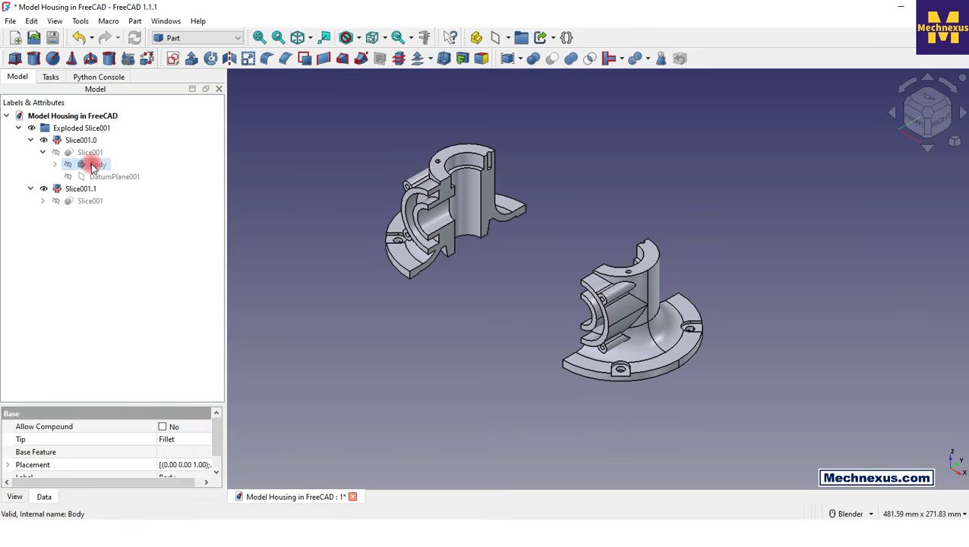
key("space")
left_click(789, 264)
Transform the Slice001.1 half 40 mm along its U axis, away from the full body, and restore the isometric view
mouse_move(600, 274)
middle_mouse_down()
mouse_move(681, 290)
mouse_move(602, 281)
middle_mouse_up()
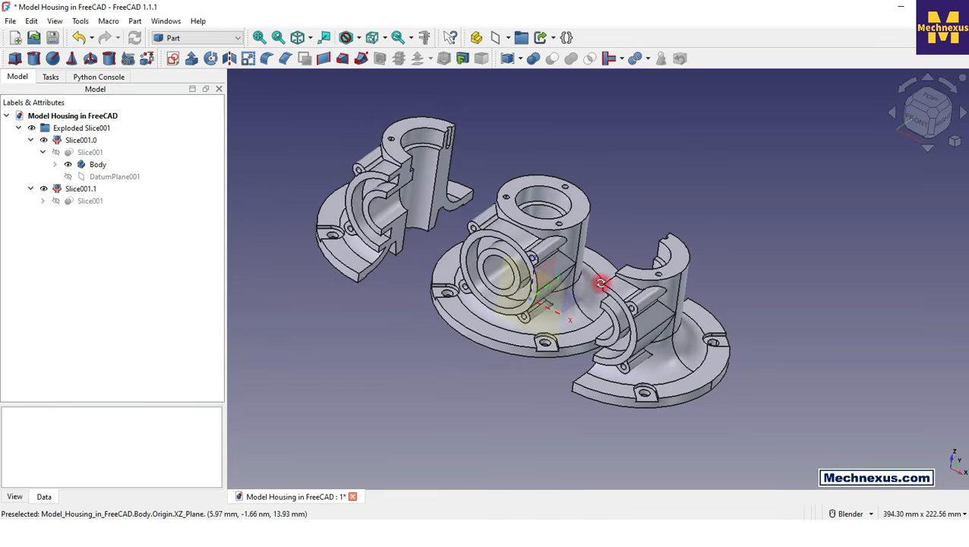
left_click(63, 189)
right_click(63, 188)
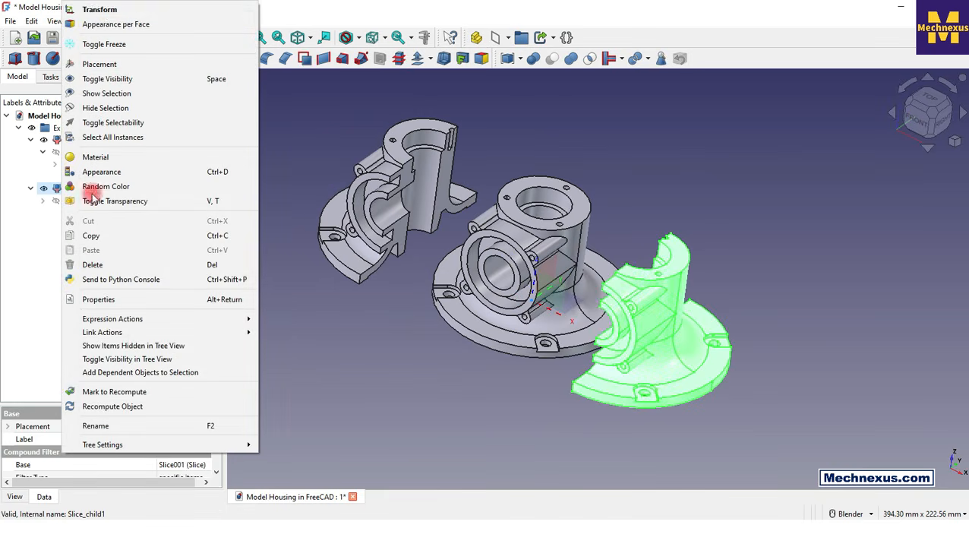
left_click(102, 11)
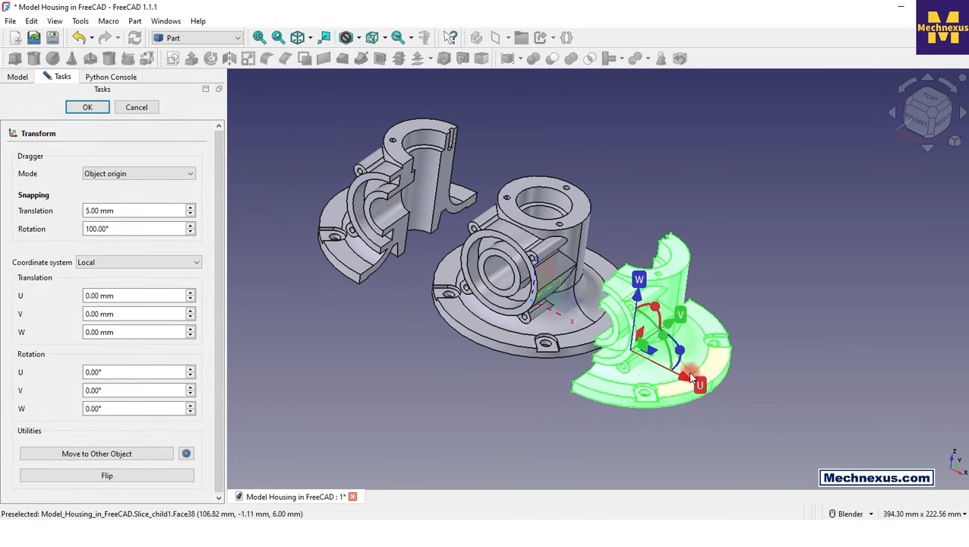
left_click_drag(700, 384, 752, 404)
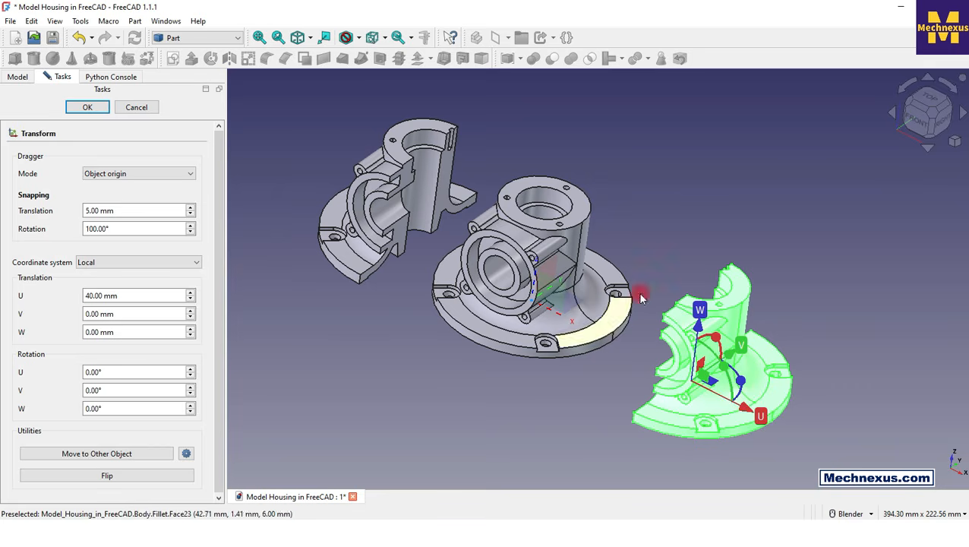
left_click(101, 109)
left_click(740, 189)
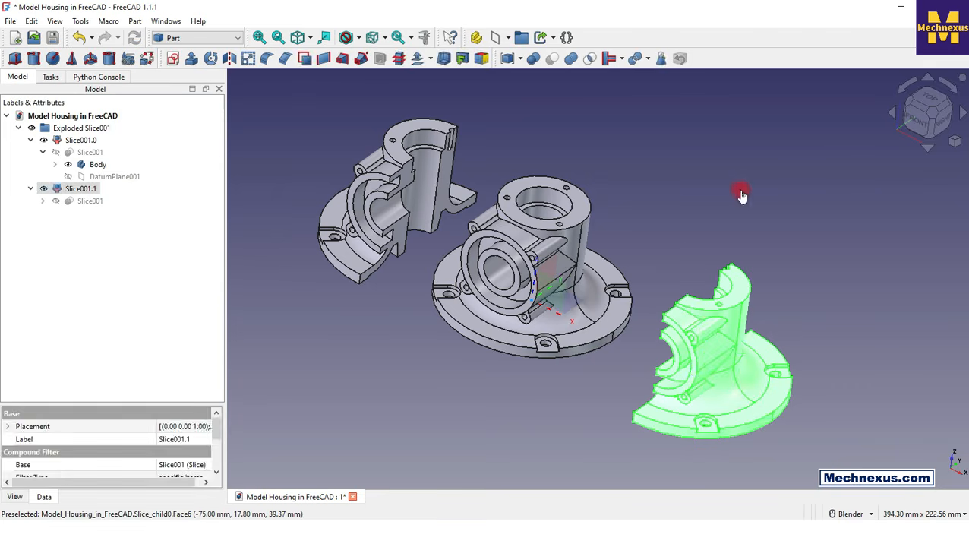
left_click(953, 141)
left_click(875, 175)
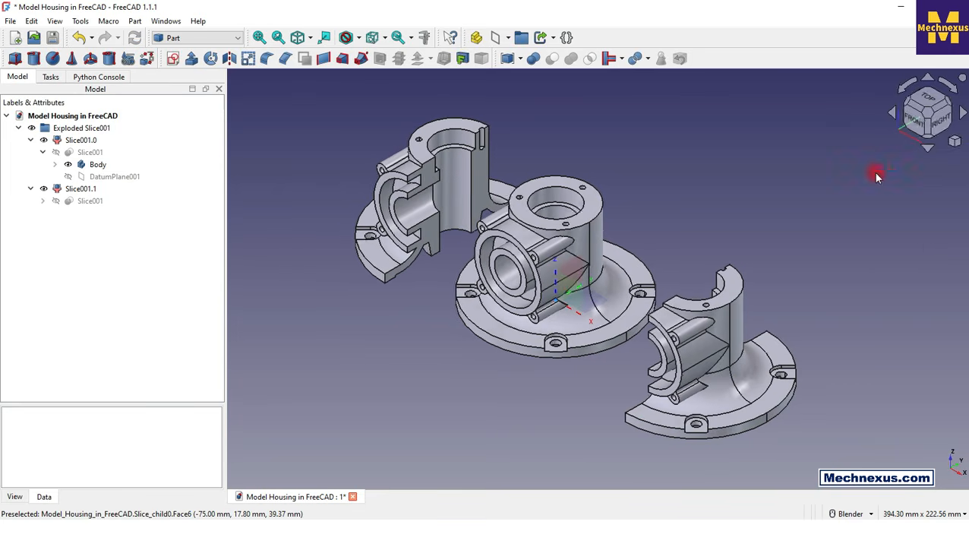
left_click(72, 140)
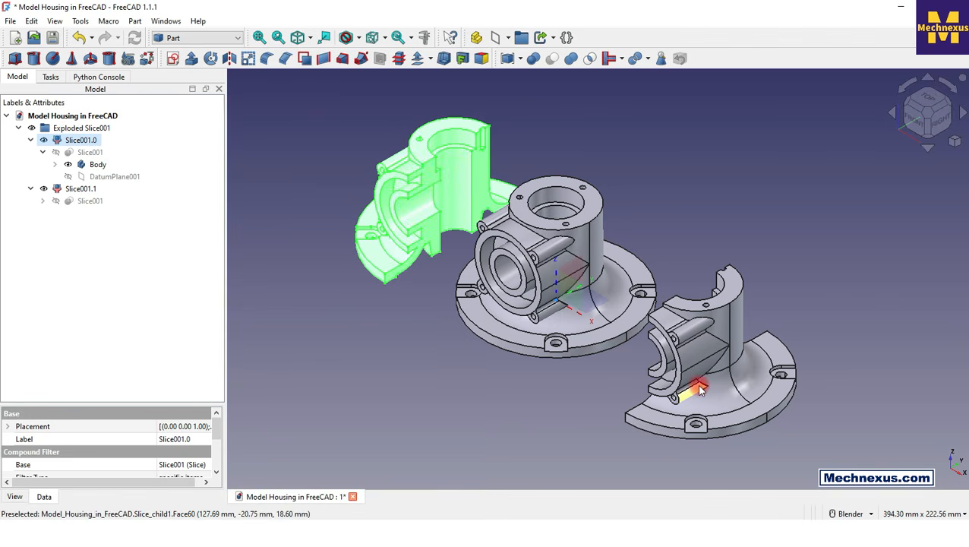
left_click(10, 21)
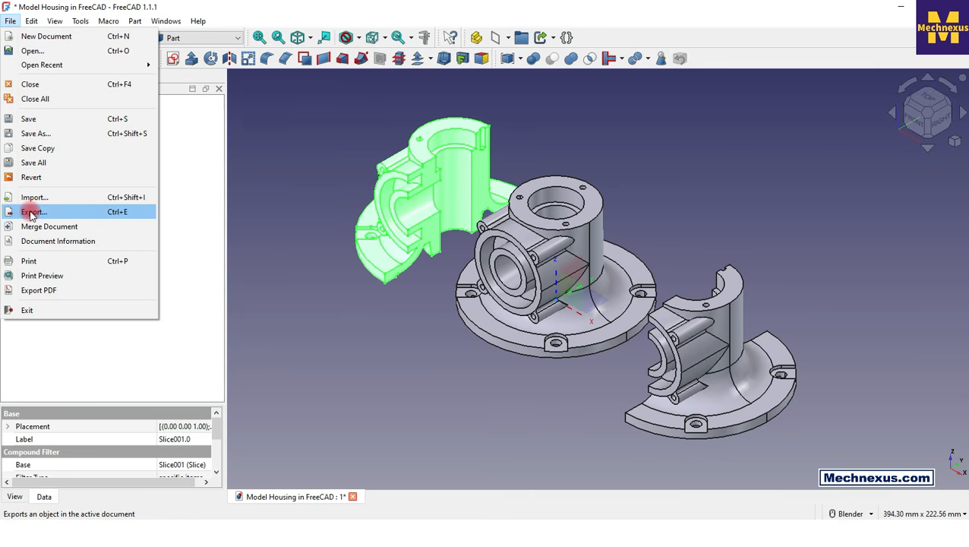
left_click(319, 362)
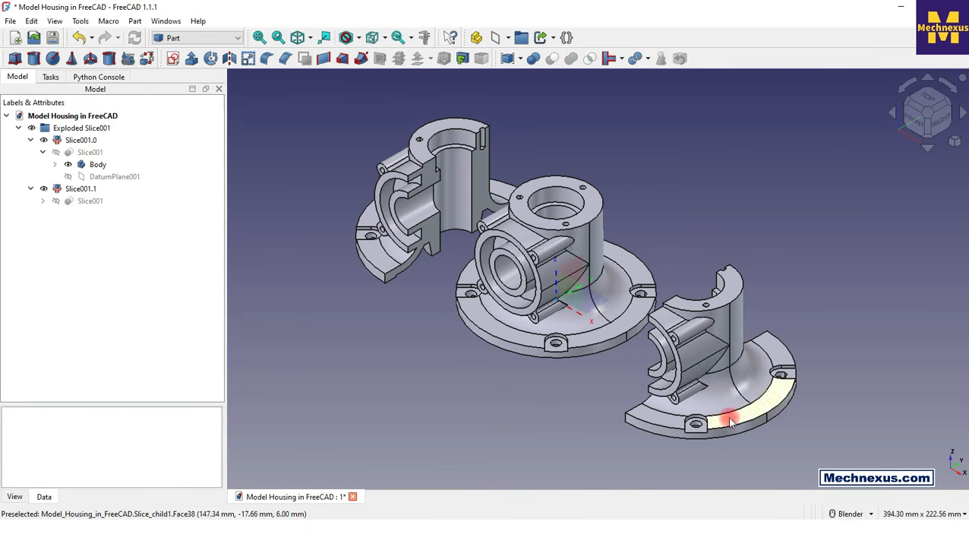
Transform the Slice001.0 half by -30 mm along its U axis, away from the full body
left_click(70, 141)
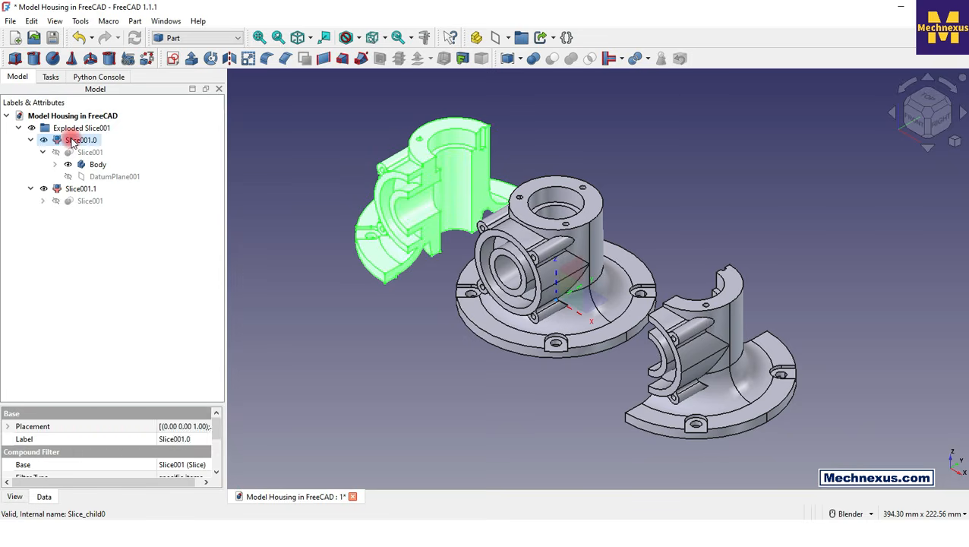
right_click(71, 140)
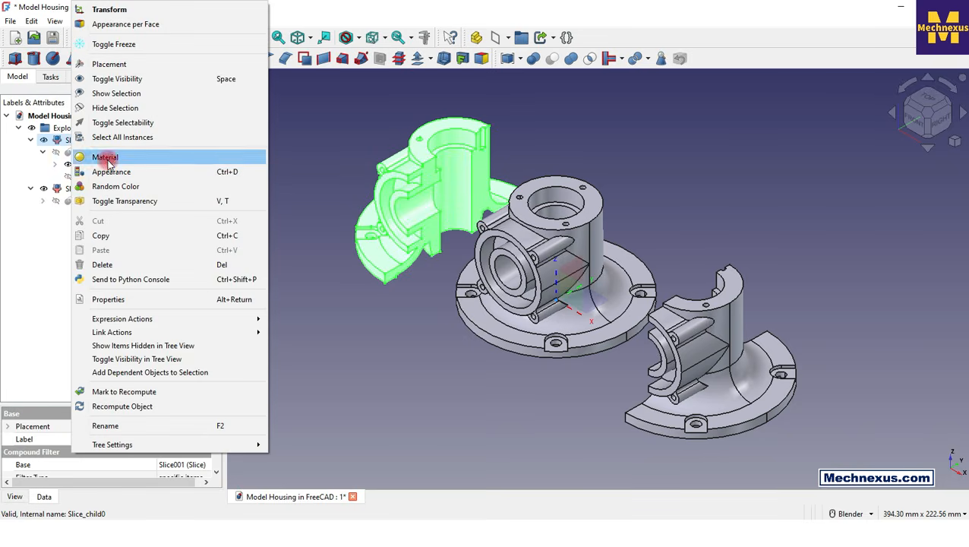
left_click(114, 10)
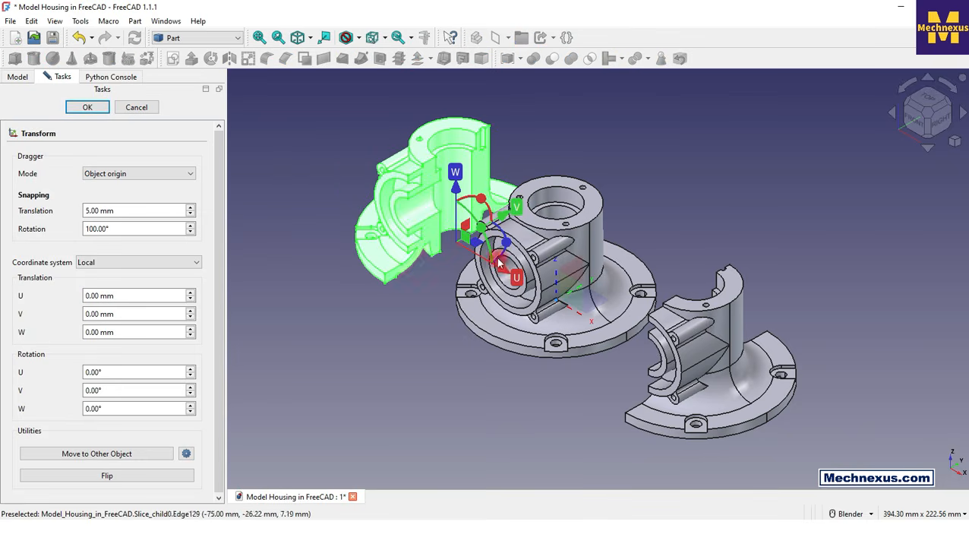
left_click_drag(502, 272, 461, 254)
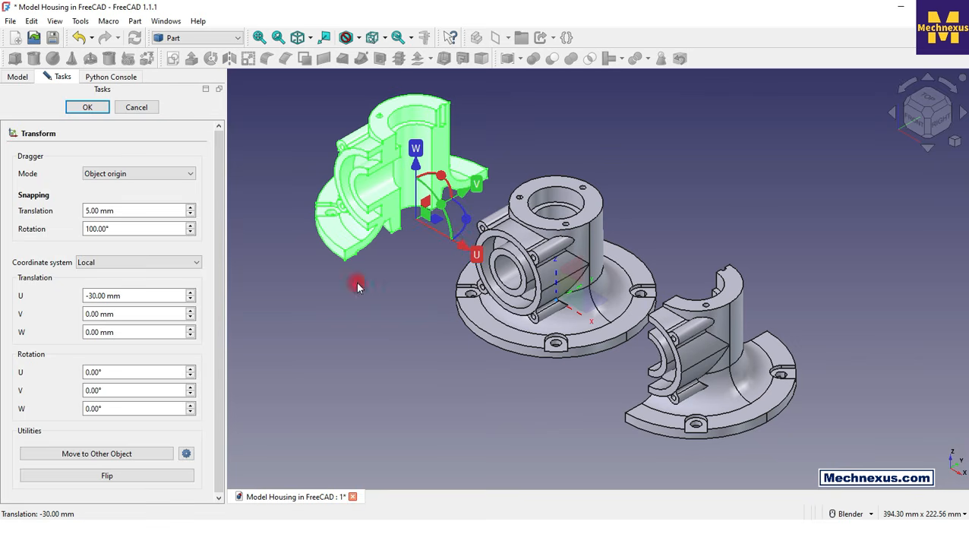
left_click(87, 107)
left_click(325, 389)
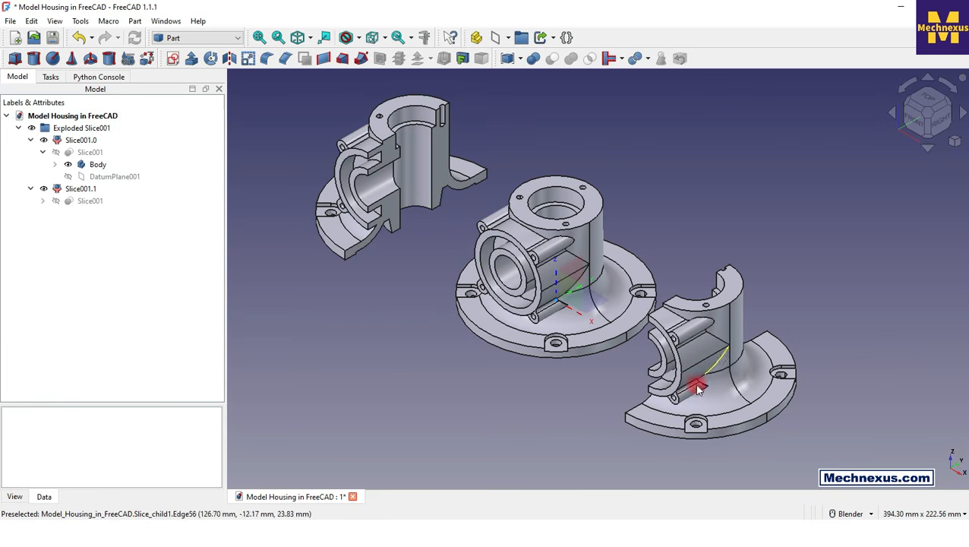
Display the position values of DatumPlane001's attachment offset and enlarge the property area to make them readable
scroll(401, 406, "down", 2)
middle_click_drag(487, 406, 507, 417)
left_click(106, 177)
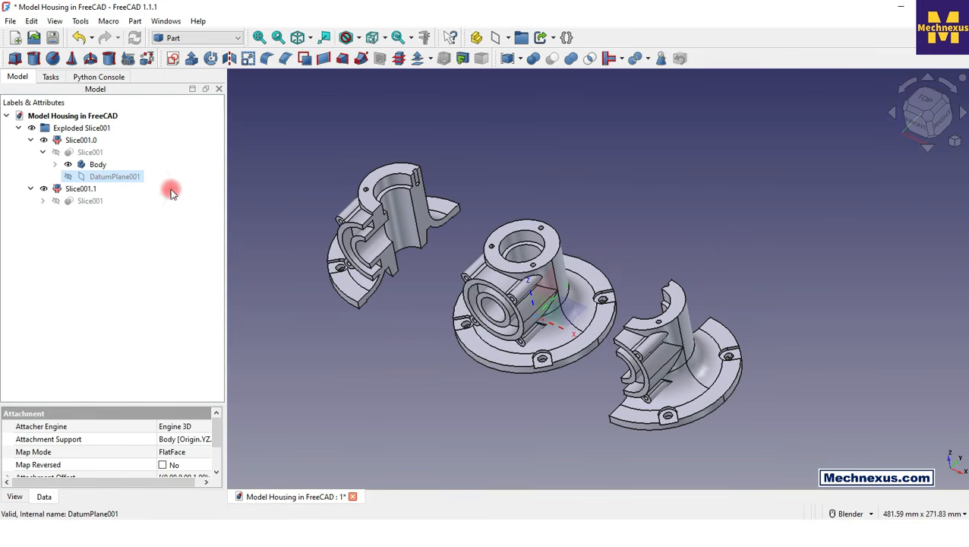
left_click(955, 141)
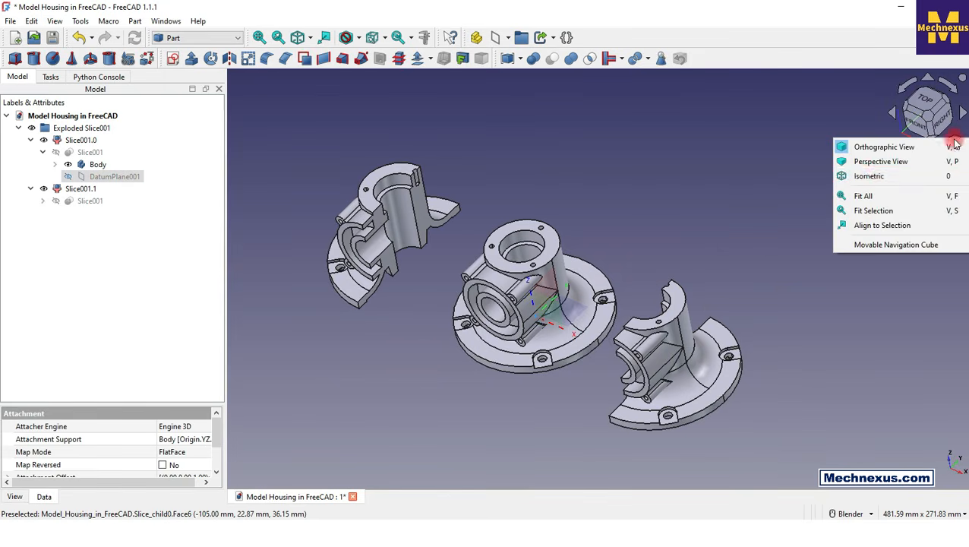
left_click(863, 180)
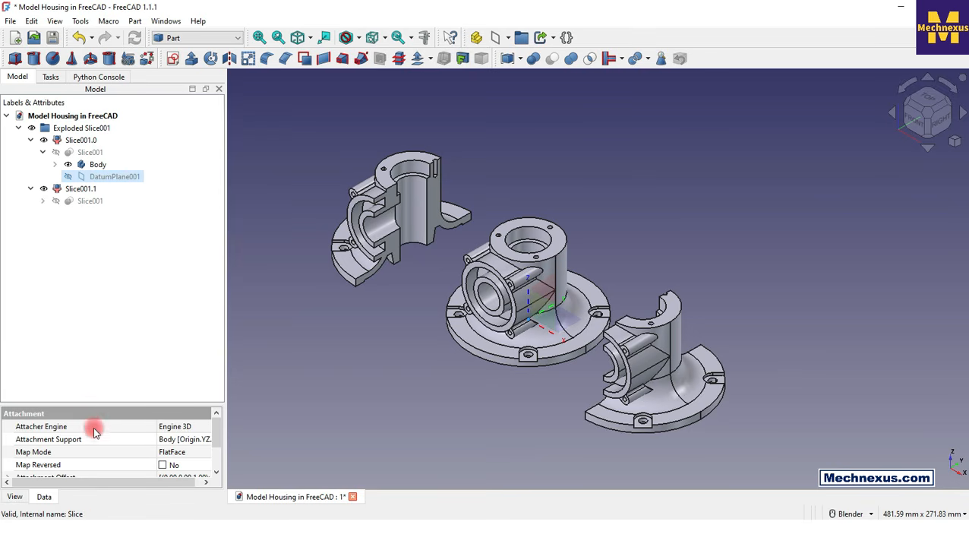
left_click_drag(103, 404, 126, 260)
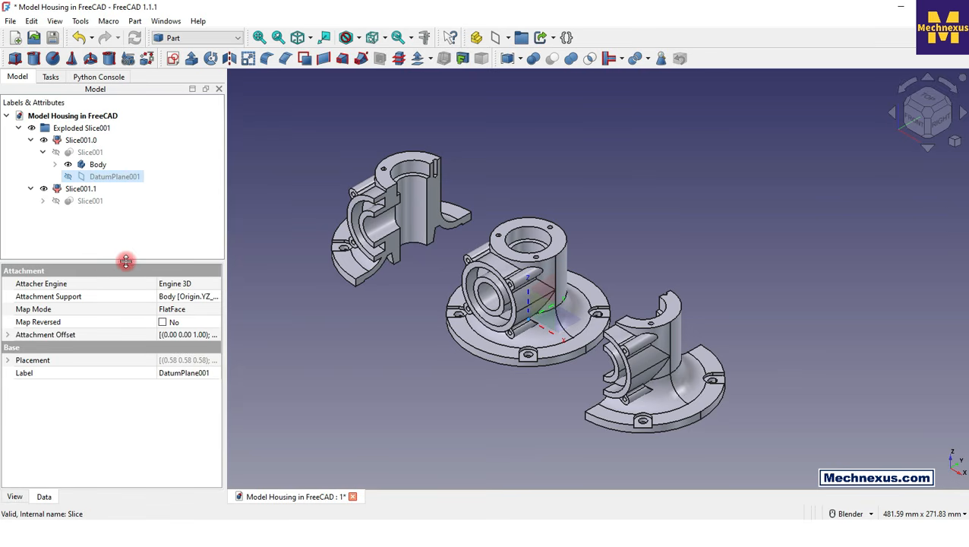
left_click(7, 336)
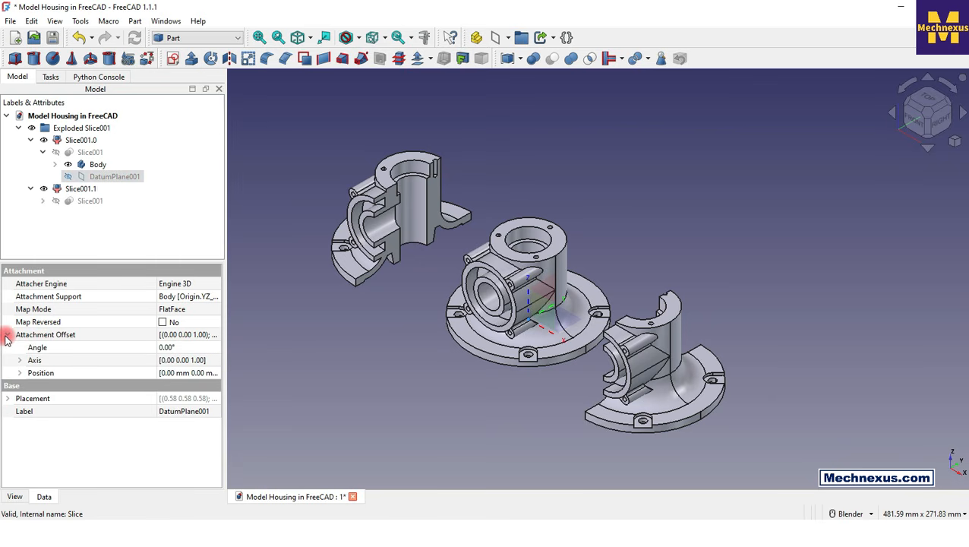
left_click(20, 372)
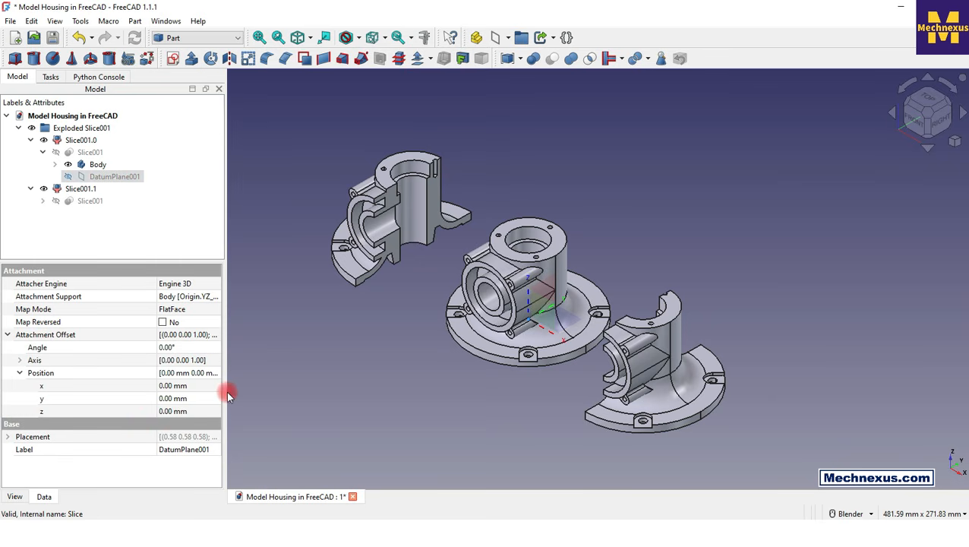
left_click_drag(224, 391, 312, 391)
Show DatumPlane001 and set the z position of its attachment offset to 10 mm
left_click(95, 200)
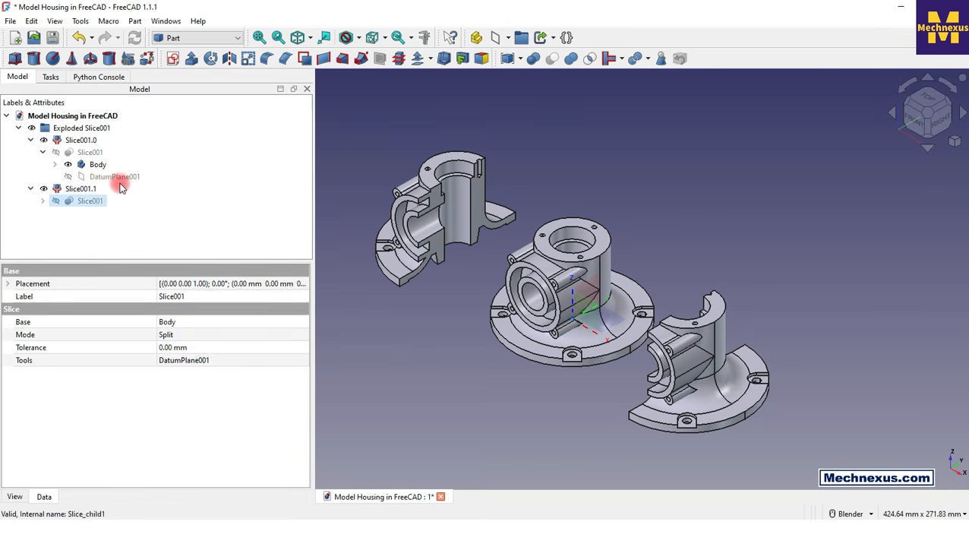
left_click(119, 176)
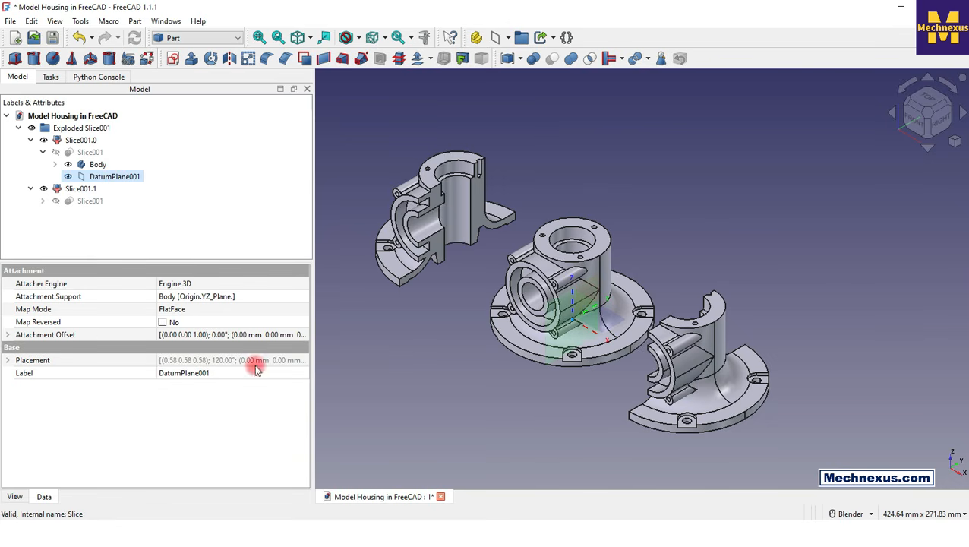
left_click(8, 335)
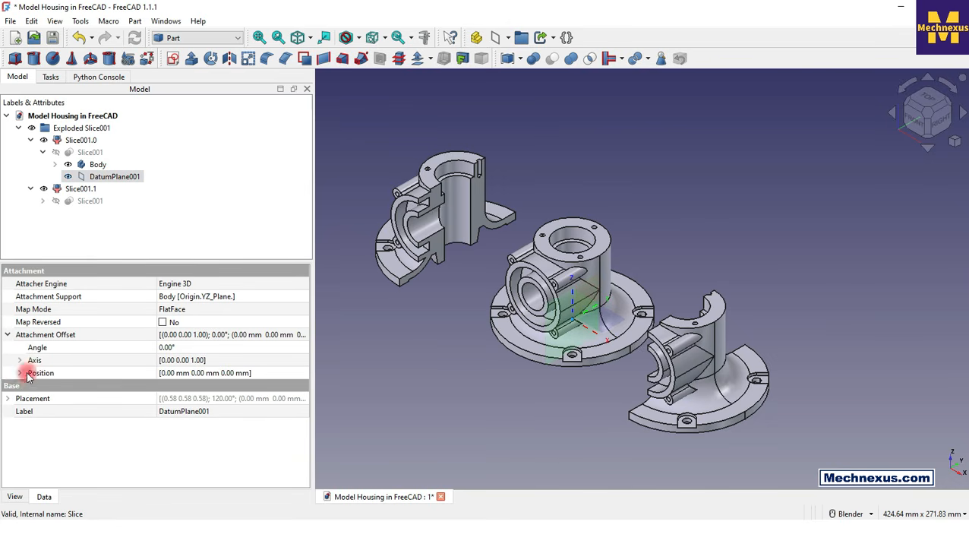
left_click(20, 374)
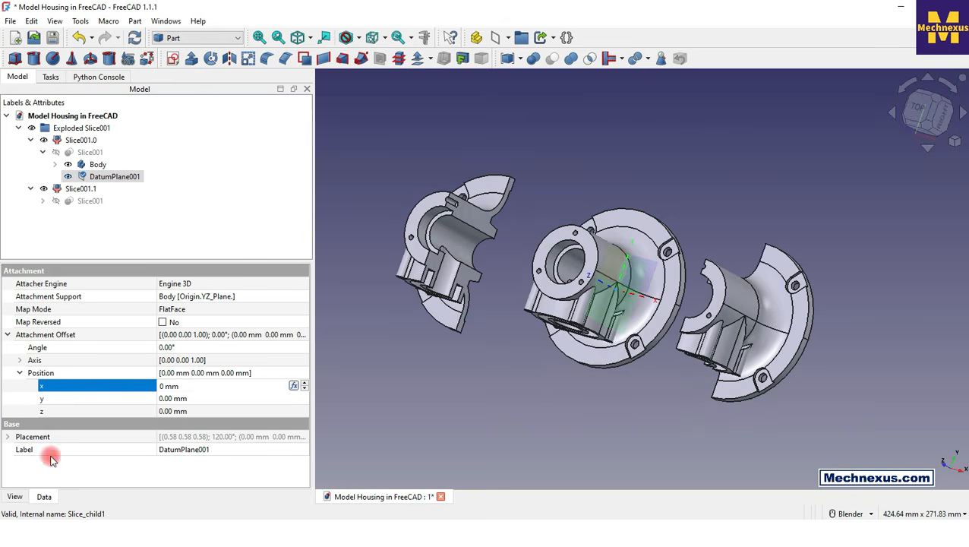
left_click(220, 411)
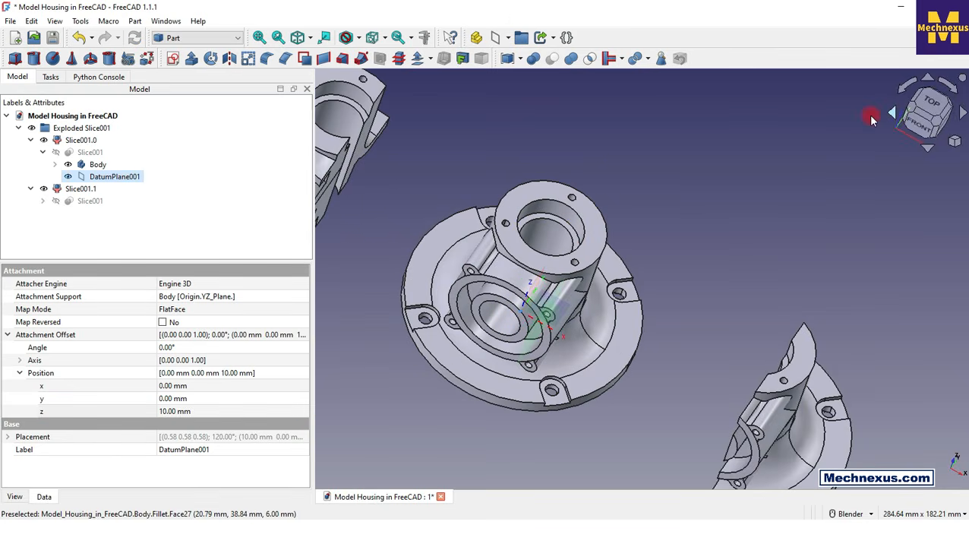
Hide the full Body between the halves and inspect the separated halves from the top and front views
left_click(94, 164)
key("space")
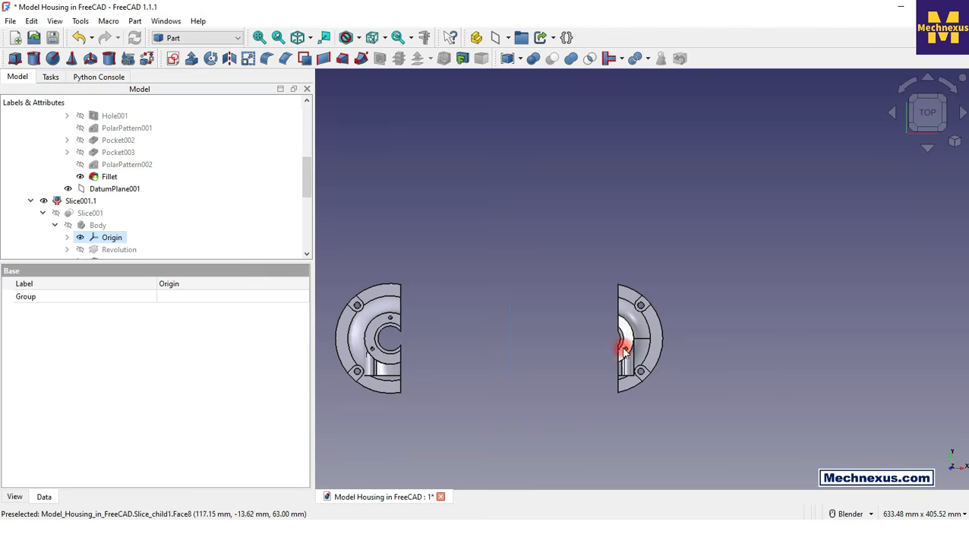
scroll(364, 348, "up", 2)
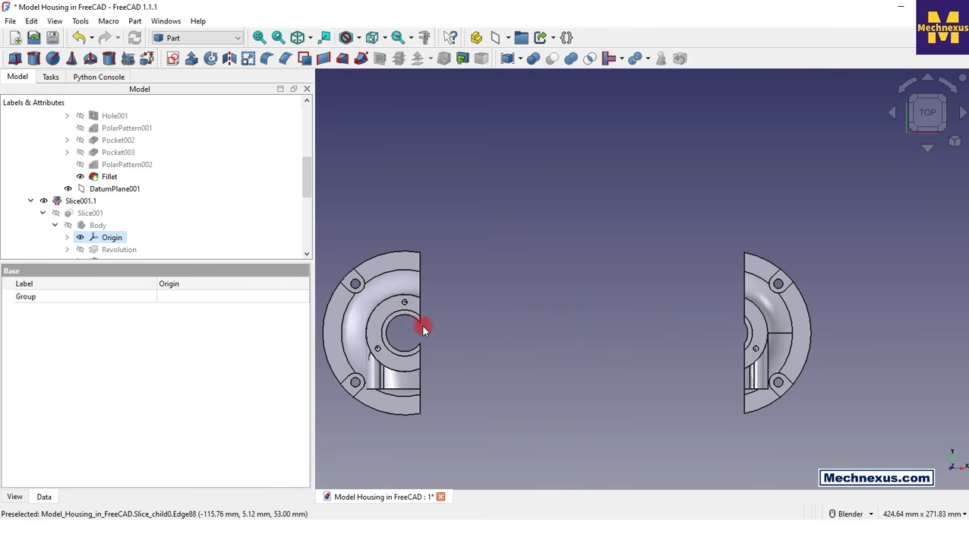
middle_click_drag(410, 326, 468, 351)
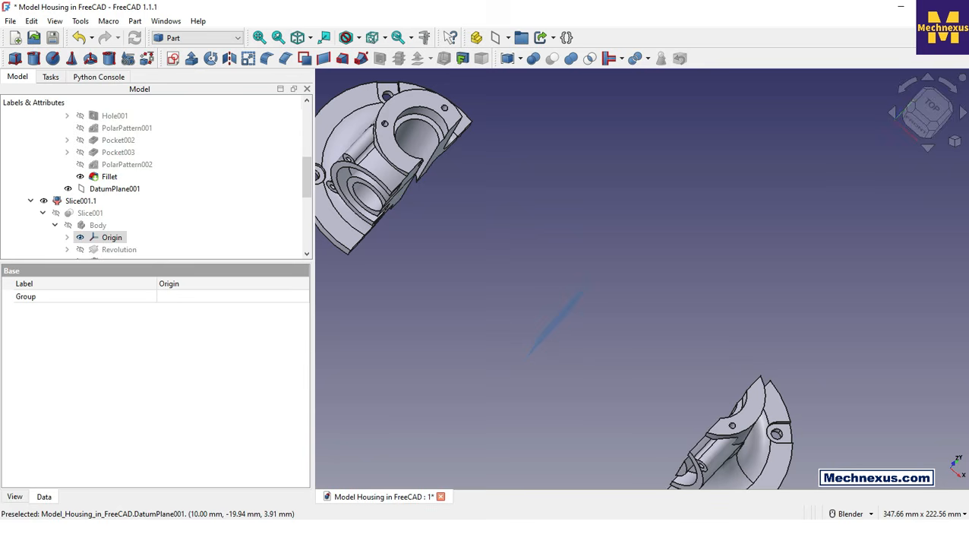
left_click(956, 143)
left_click(866, 181)
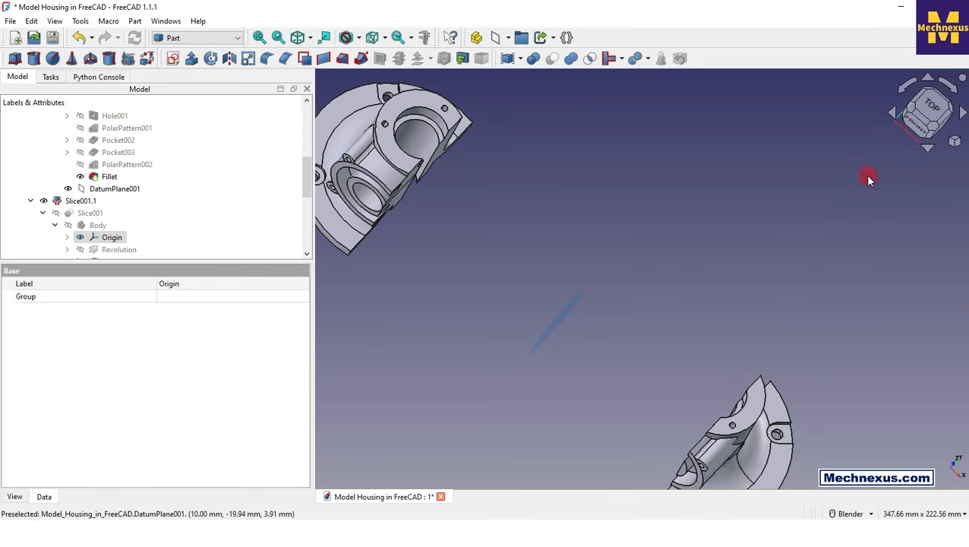
left_click(909, 123)
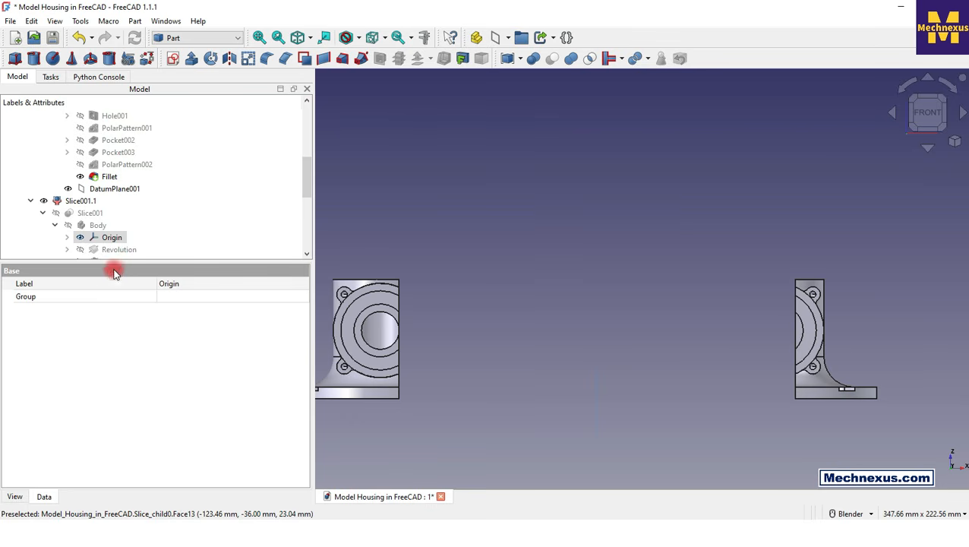
Set the z position of DatumPlane001's attachment offset to -10 mm and check the halves in the front view
mouse_move(119, 260)
left_mouse_down()
mouse_move(97, 434)
mouse_move(119, 260)
left_mouse_up()
left_click(95, 188)
left_click(108, 446)
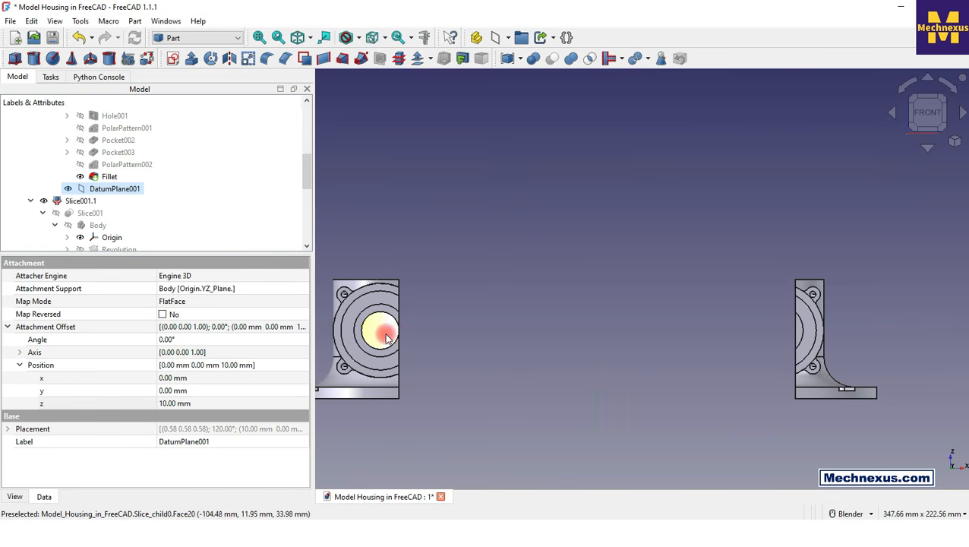
middle_click_drag(451, 386, 381, 385)
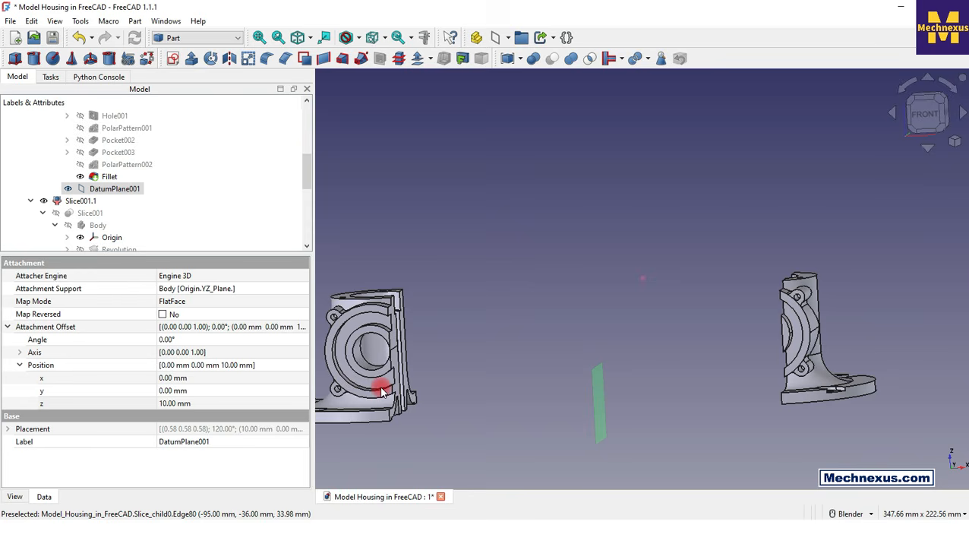
left_click(199, 402)
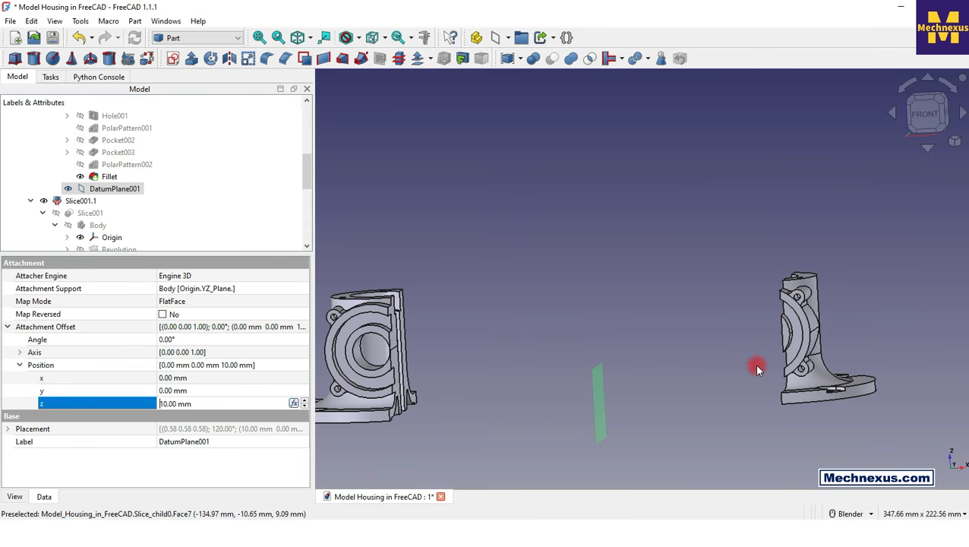
type("-")
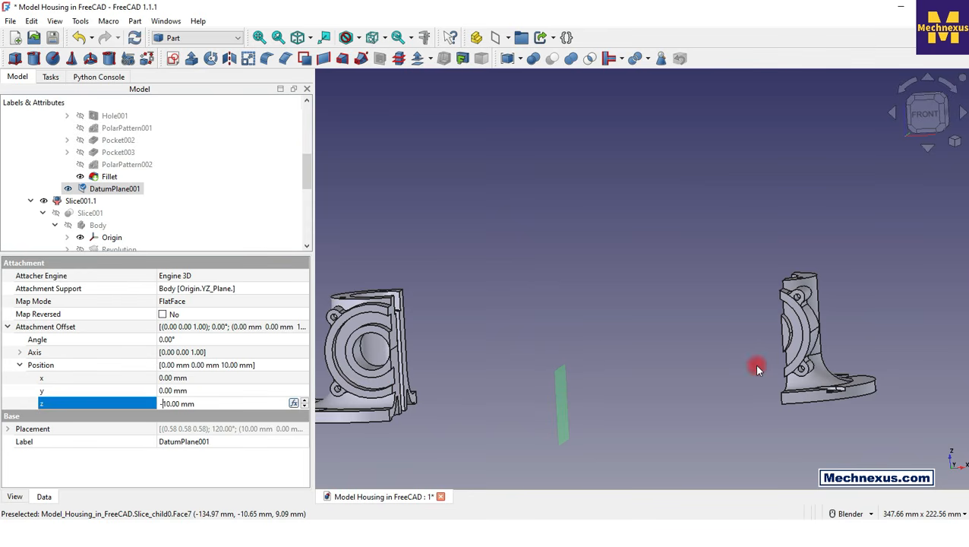
left_click(535, 272)
left_click(925, 114)
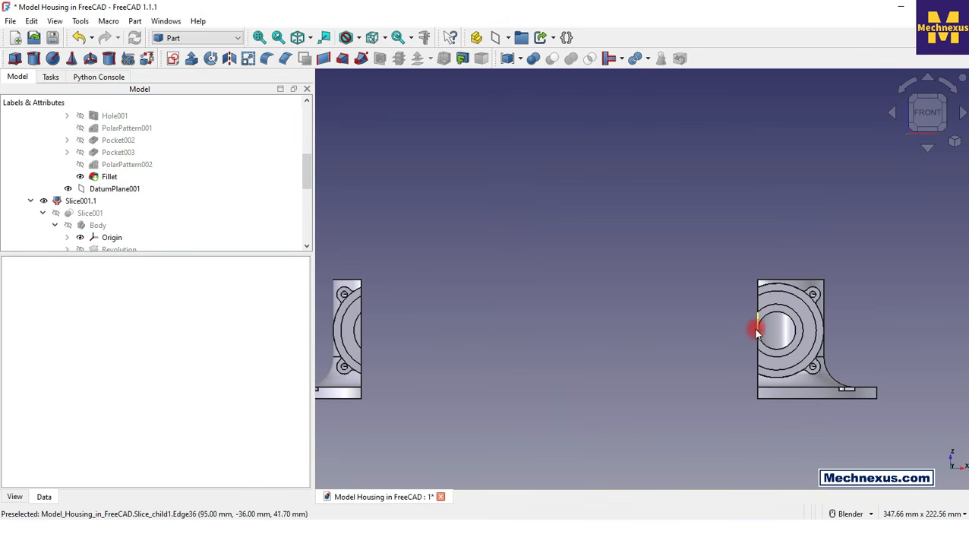
Set the z position of DatumPlane001's attachment offset to 0 mm and inspect the resulting halves from an angled view
left_click(117, 189)
left_click(183, 403)
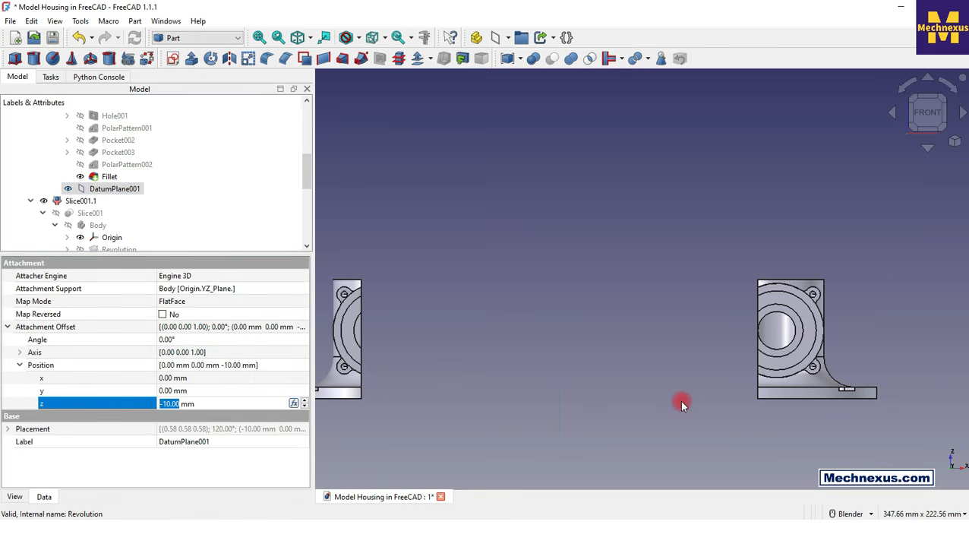
scroll(642, 376, "down", 2)
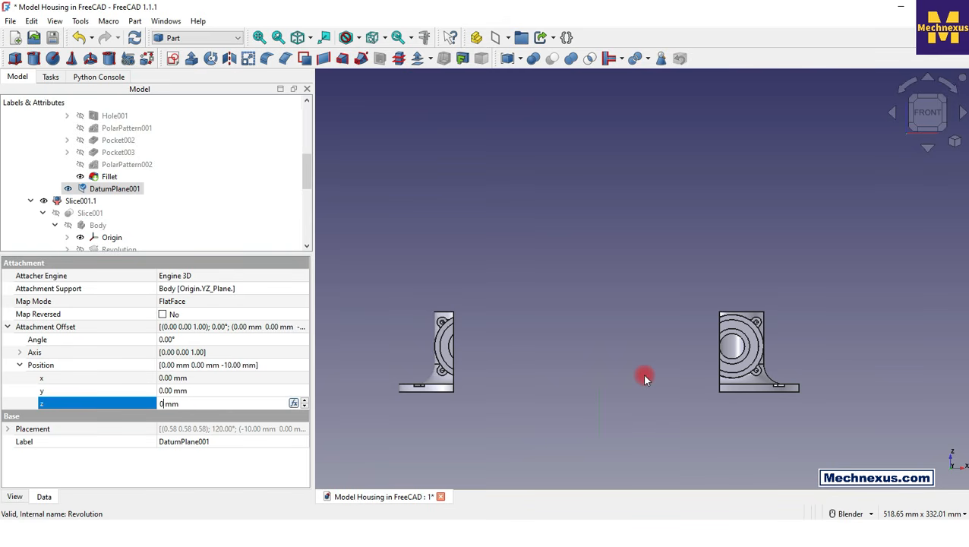
key("Return")
scroll(703, 348, "up", 2)
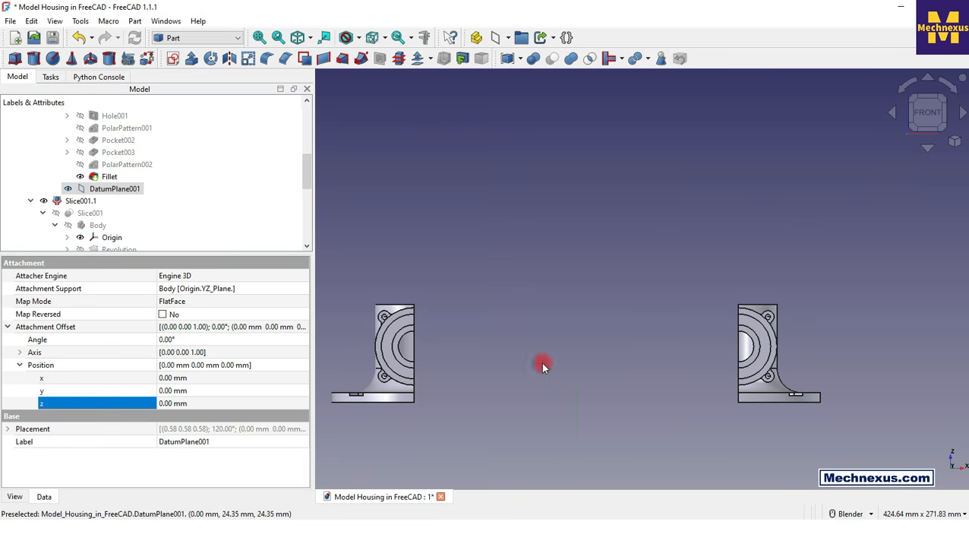
left_click(545, 398)
middle_click_drag(545, 398, 620, 378)
Examine how DatumPlane001 lies between the two separated halves, finishing in the isometric view
left_click(117, 189)
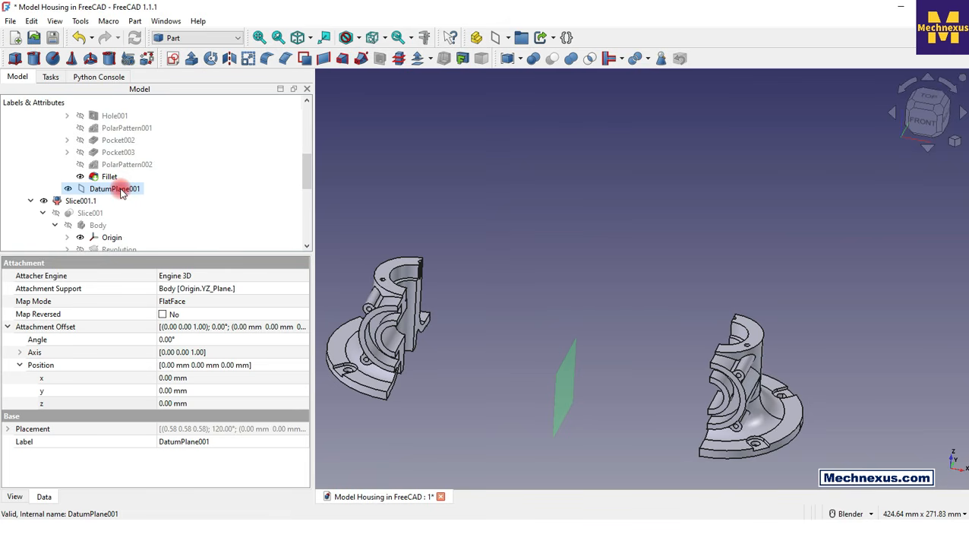
scroll(630, 302, "down", 3)
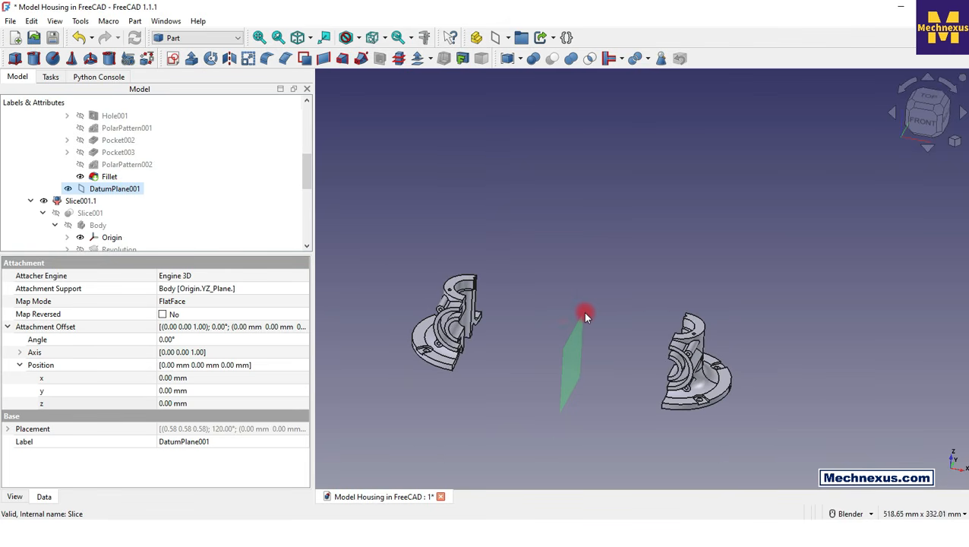
middle_click_drag(444, 358, 472, 396)
mouse_move(645, 389)
middle_mouse_down()
mouse_move(742, 355)
mouse_move(663, 367)
mouse_move(743, 357)
mouse_move(637, 372)
mouse_move(647, 389)
middle_mouse_up()
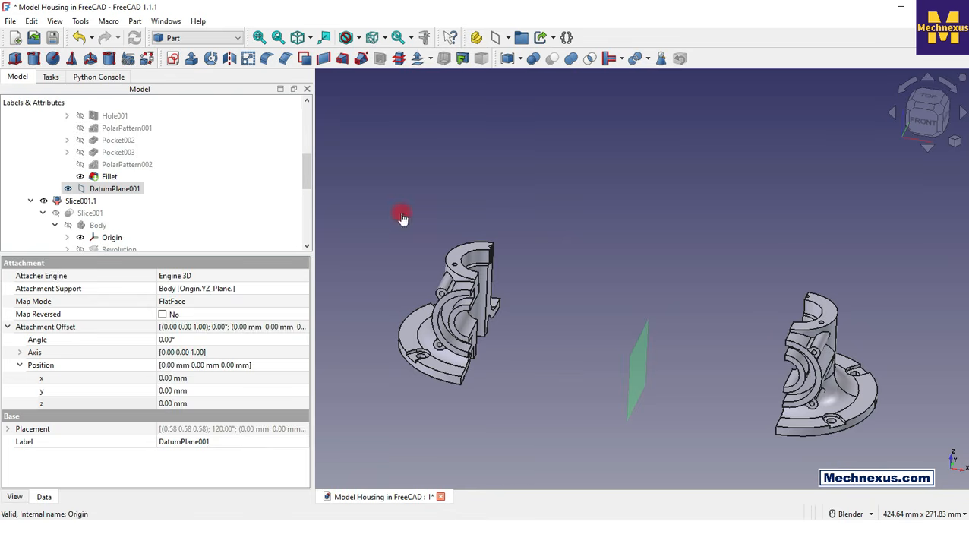
left_click(553, 350)
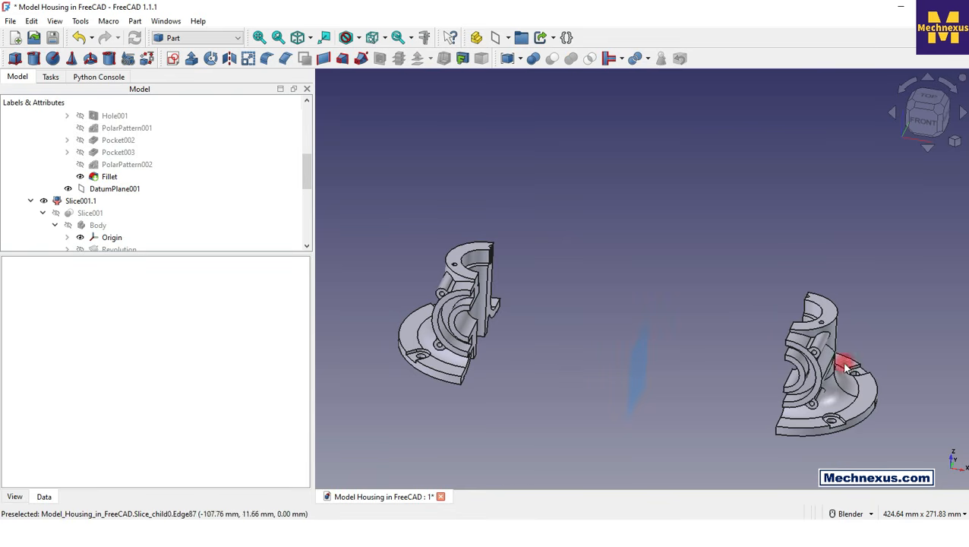
left_click(955, 145)
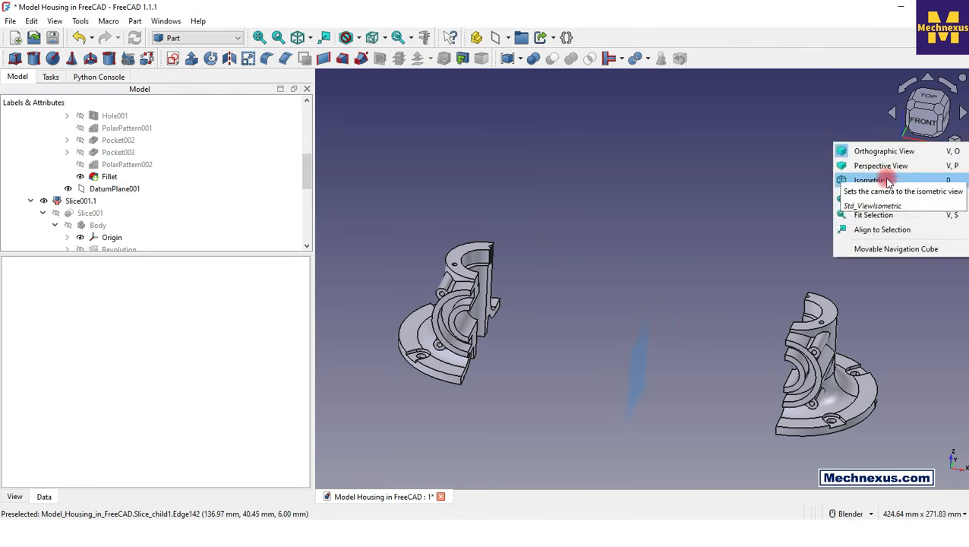
left_click(884, 182)
scroll(235, 228, "down", 4)
scroll(232, 227, "up", 2)
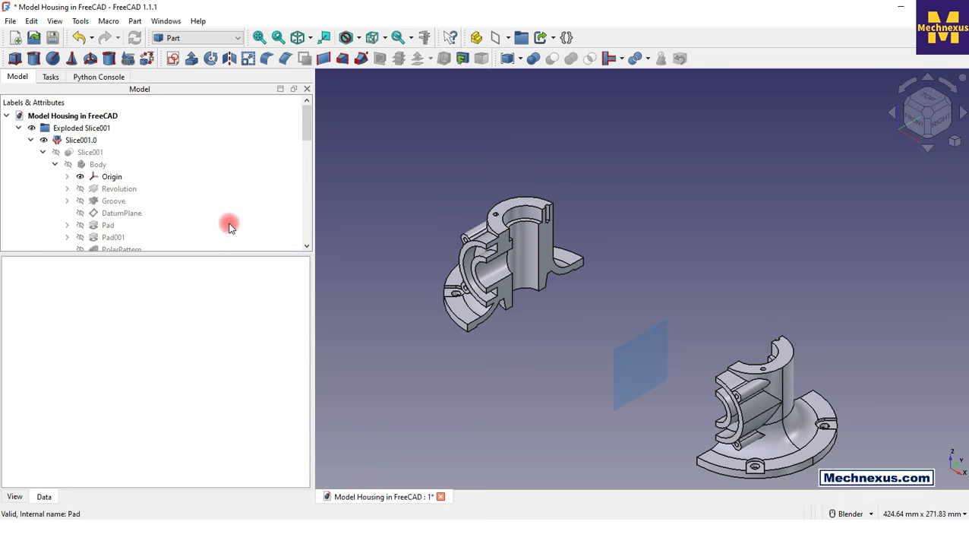
Show the full Body between the separated halves and enlarge the model tree area to reveal its features
left_click(97, 165)
key("space")
left_click(467, 432)
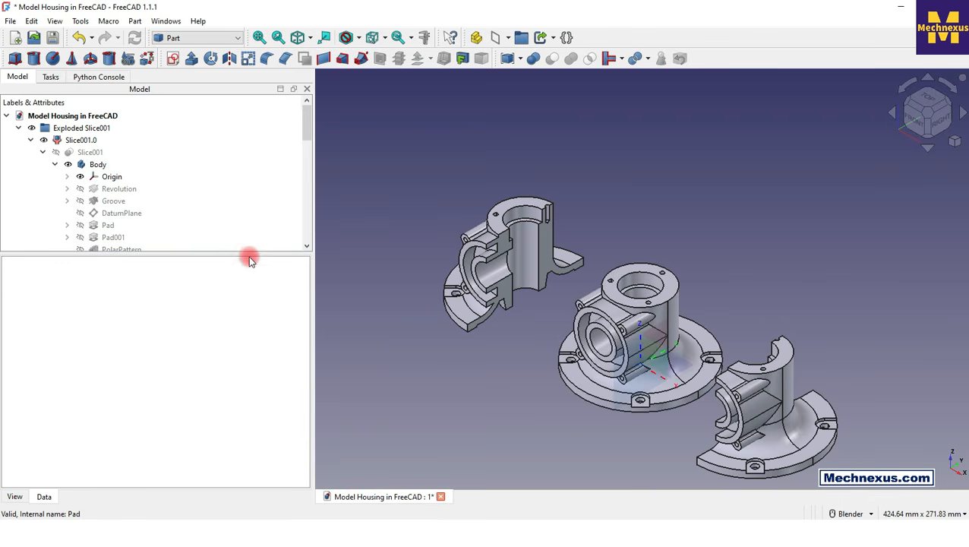
left_click_drag(255, 252, 205, 449)
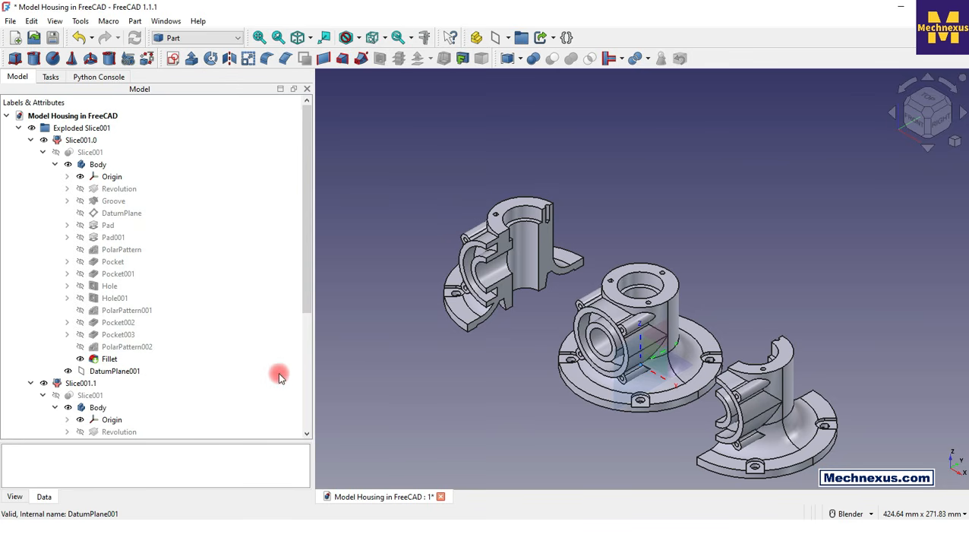
left_click_drag(314, 360, 284, 357)
left_click_drag(180, 336, 194, 335)
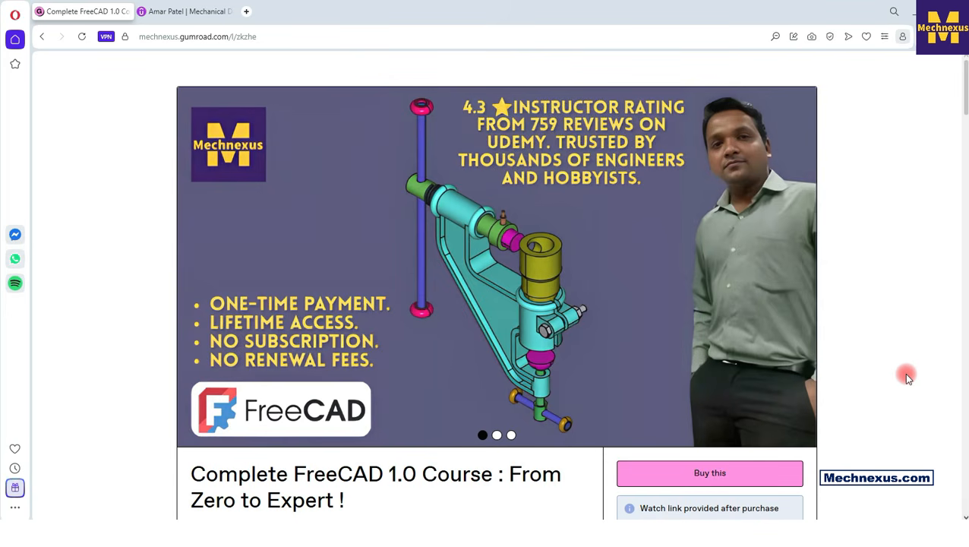
In the browser, review the Complete FreeCAD 1.0 Course page, including what is included, the demo lecture link and the section list
scroll(908, 377, "down", 5)
scroll(908, 378, "down", 2)
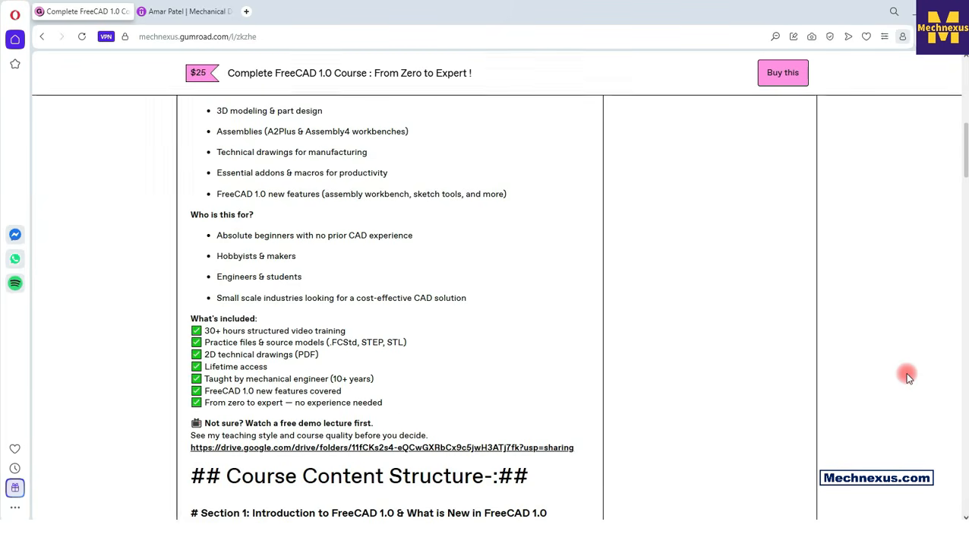
scroll(908, 377, "down", 4)
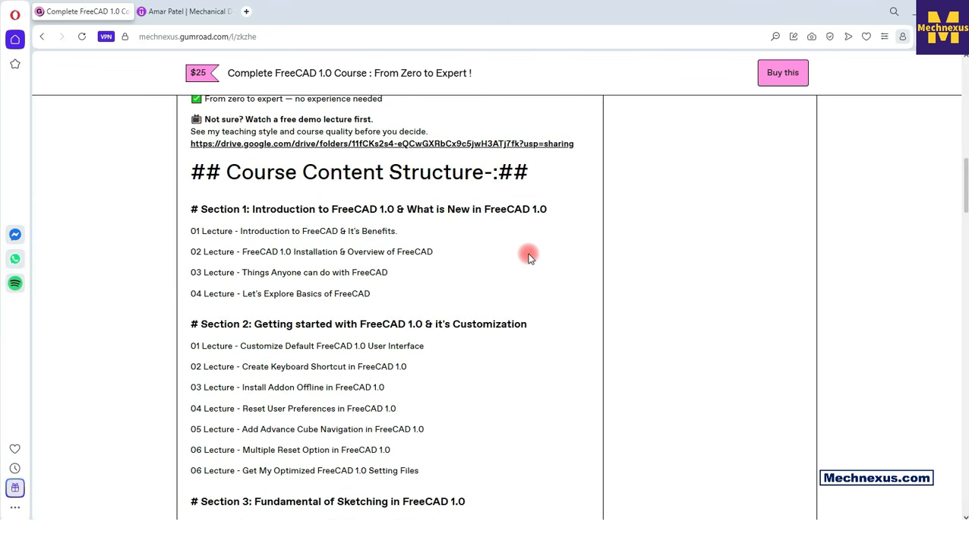
scroll(510, 356, "down", 2)
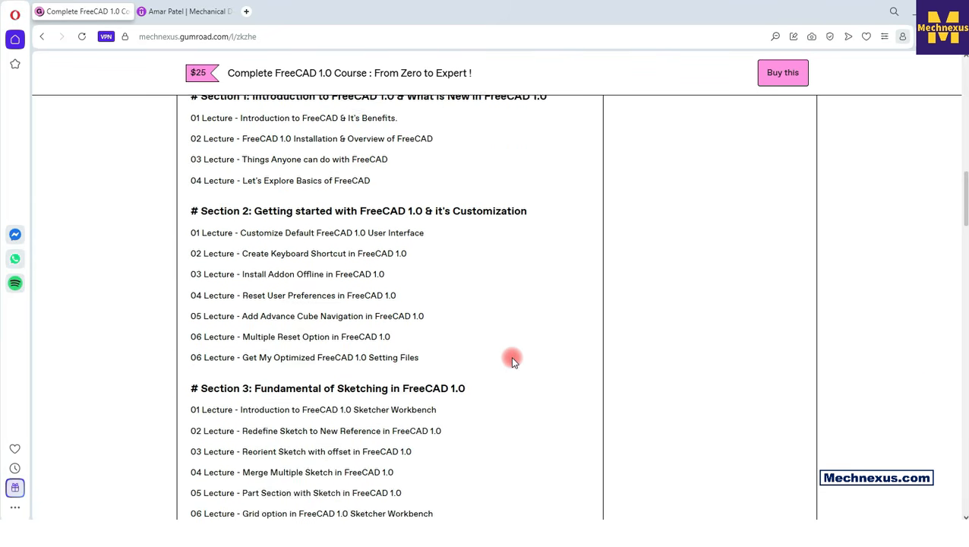
scroll(511, 360, "down", 5)
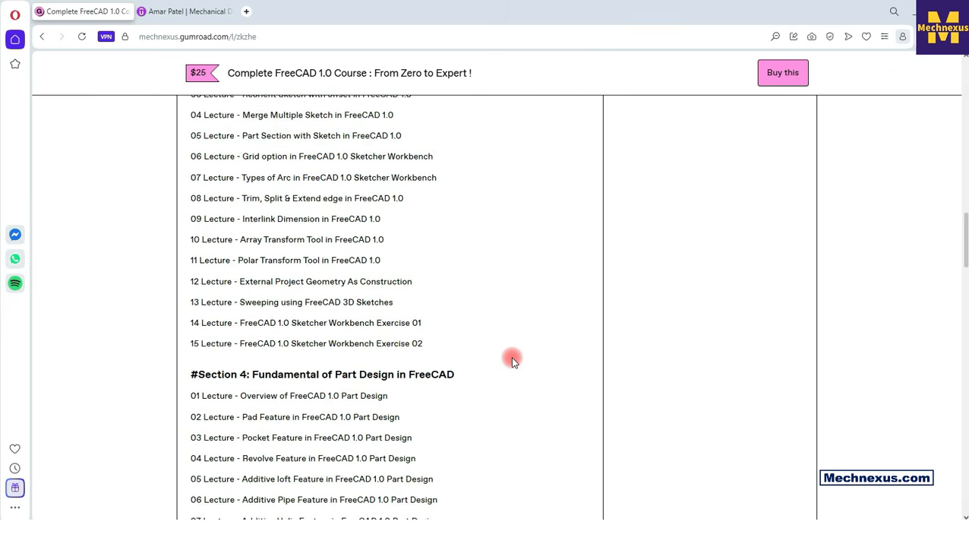
scroll(510, 360, "down", 6)
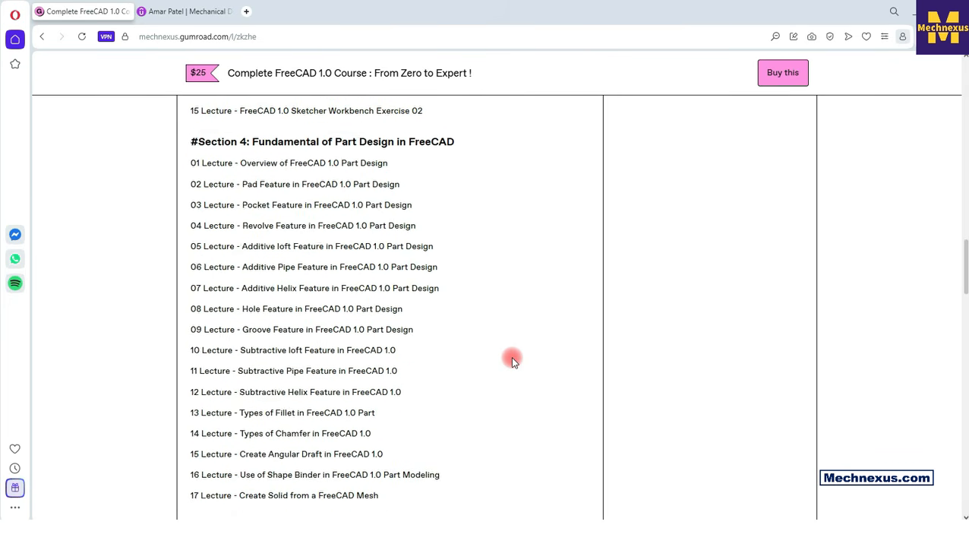
scroll(512, 360, "down", 5)
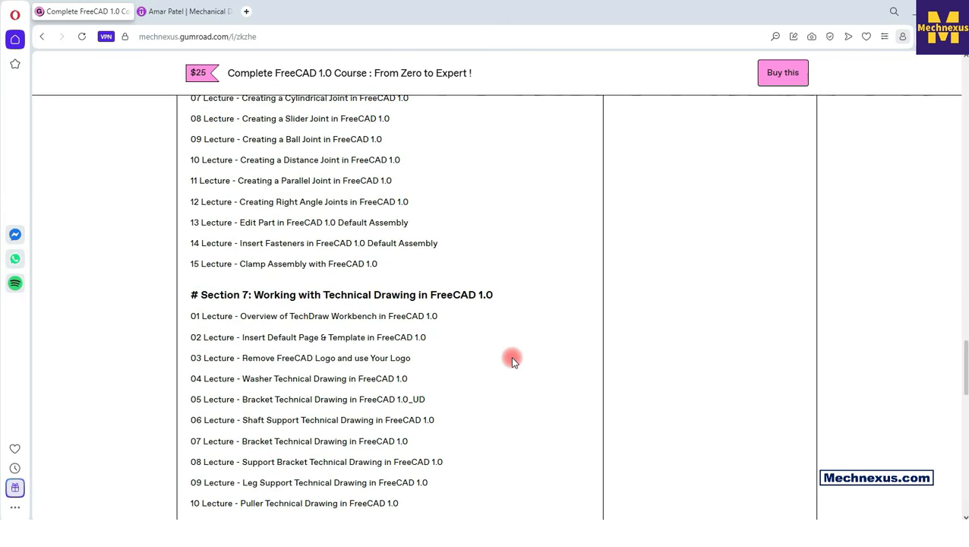
scroll(510, 357, "up", 9)
scroll(510, 356, "up", 14)
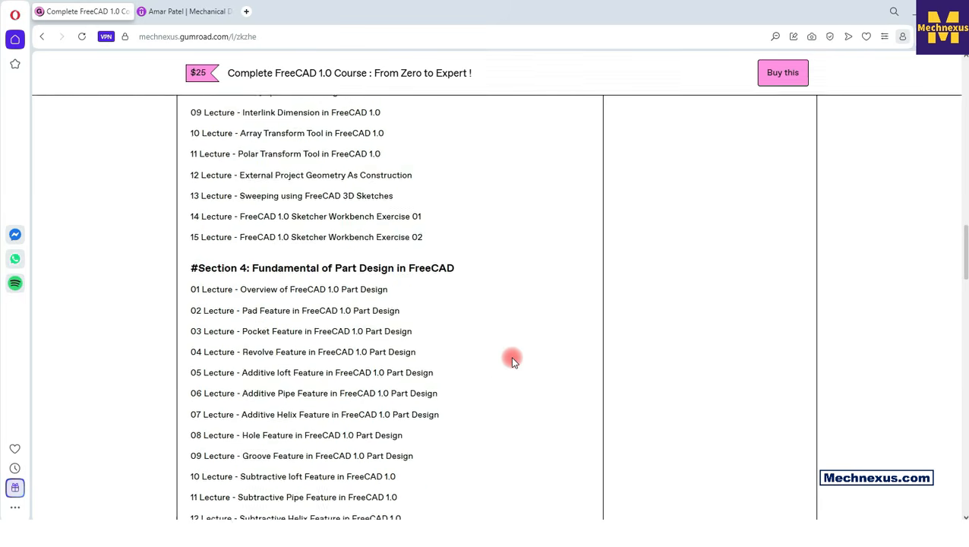
scroll(512, 361, "up", 2)
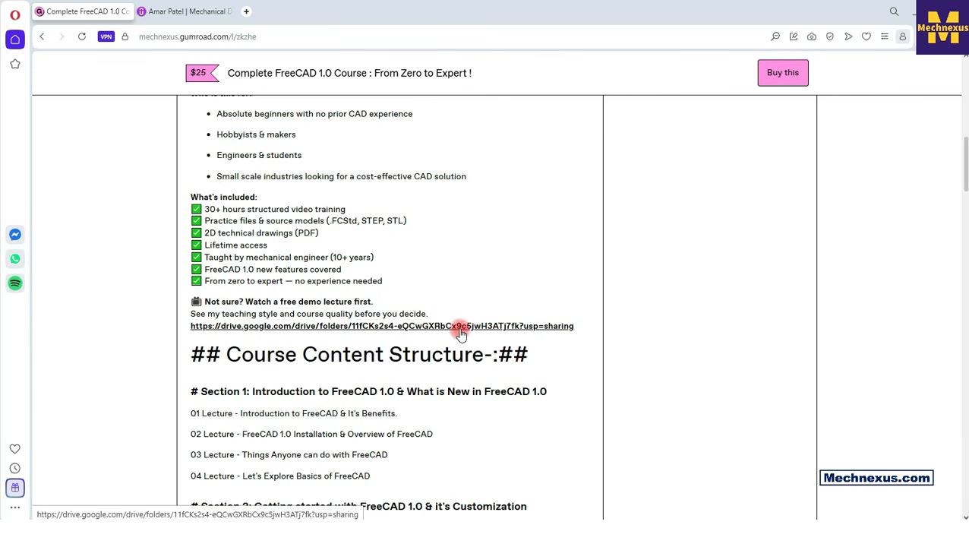
scroll(534, 439, "up", 10)
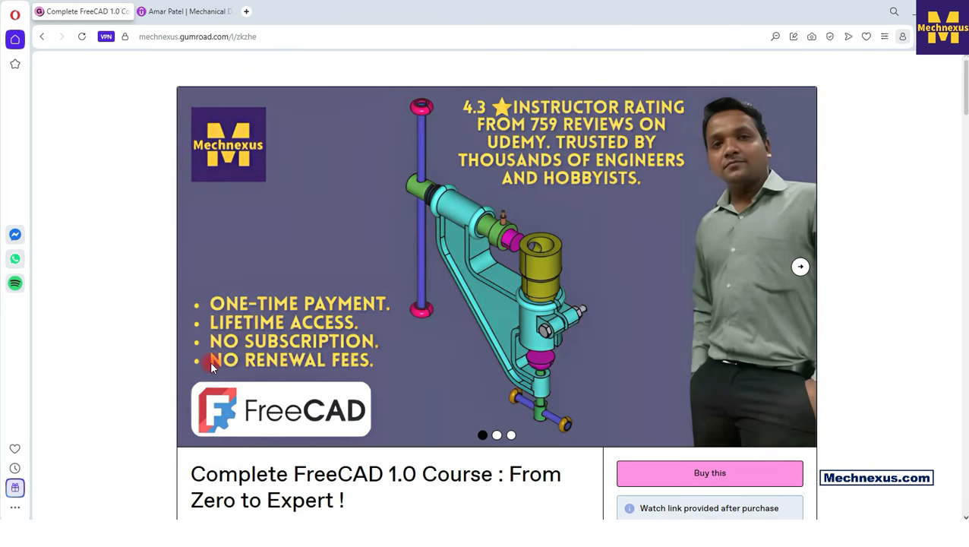
View the second preview image of the course and return to the first one
left_click(497, 436)
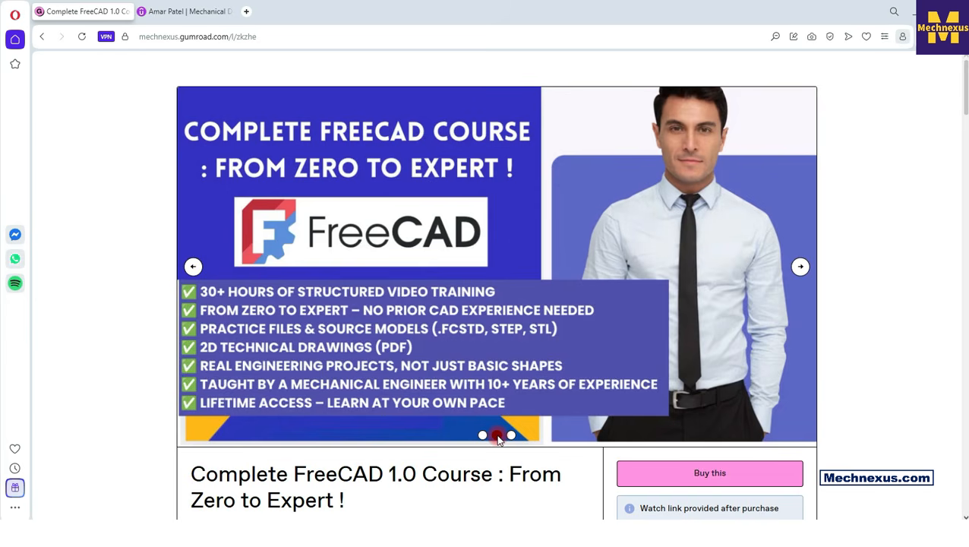
left_click(51, 364)
left_click(482, 434)
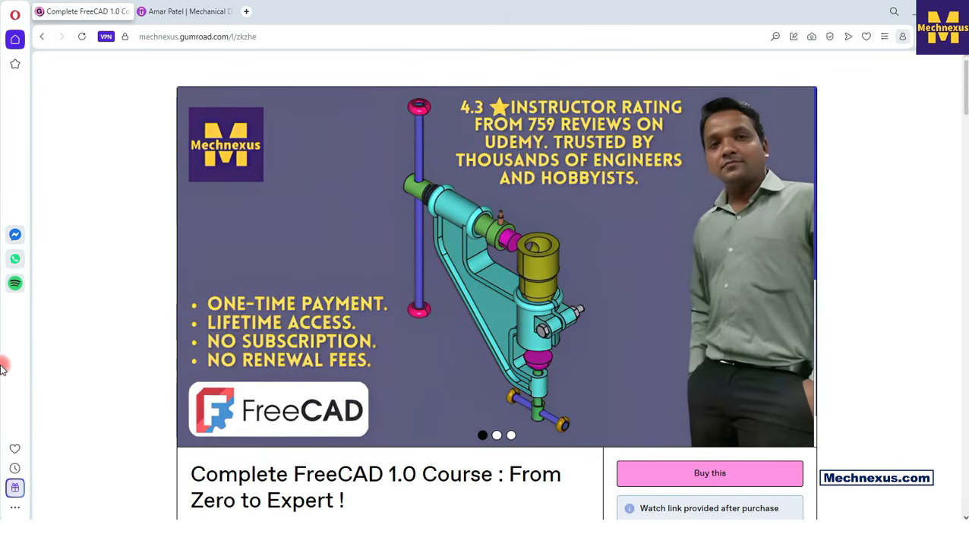